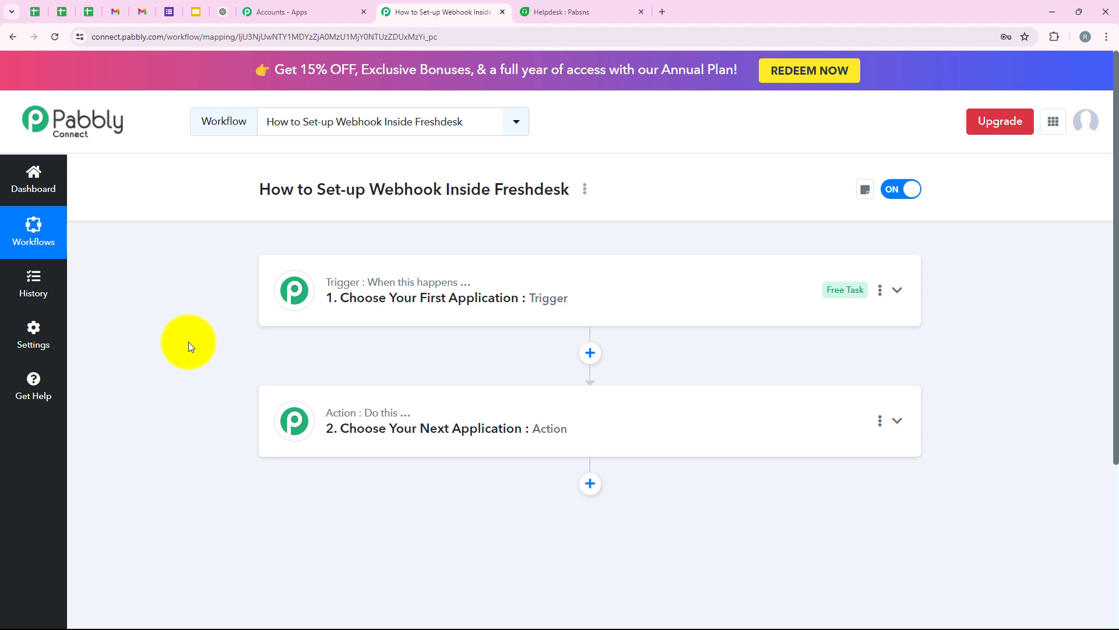
click(540, 10)
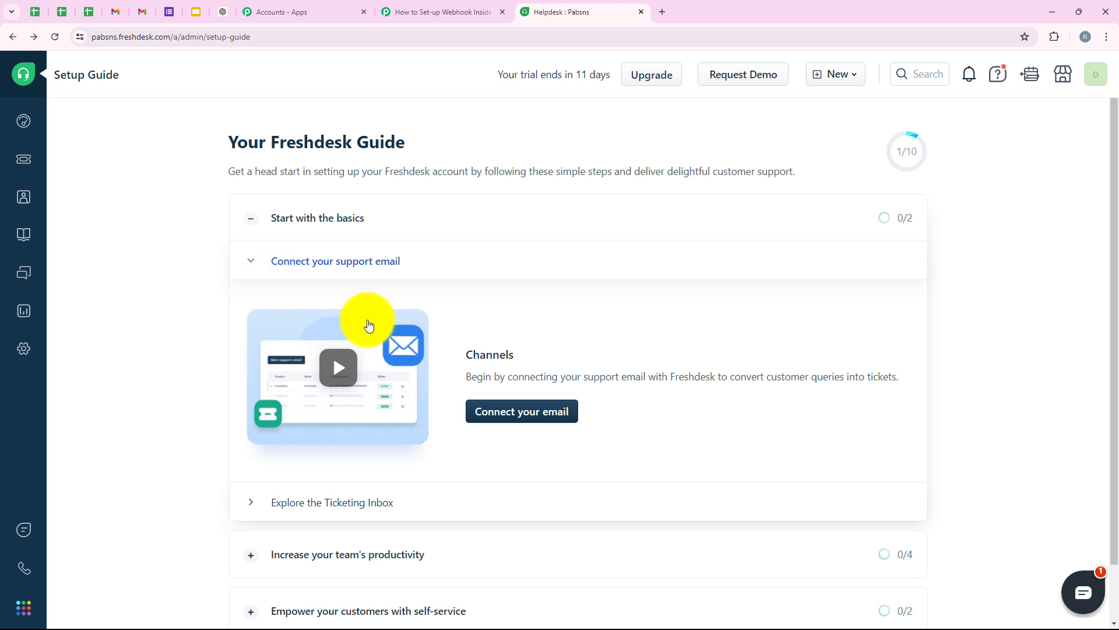
click(416, 11)
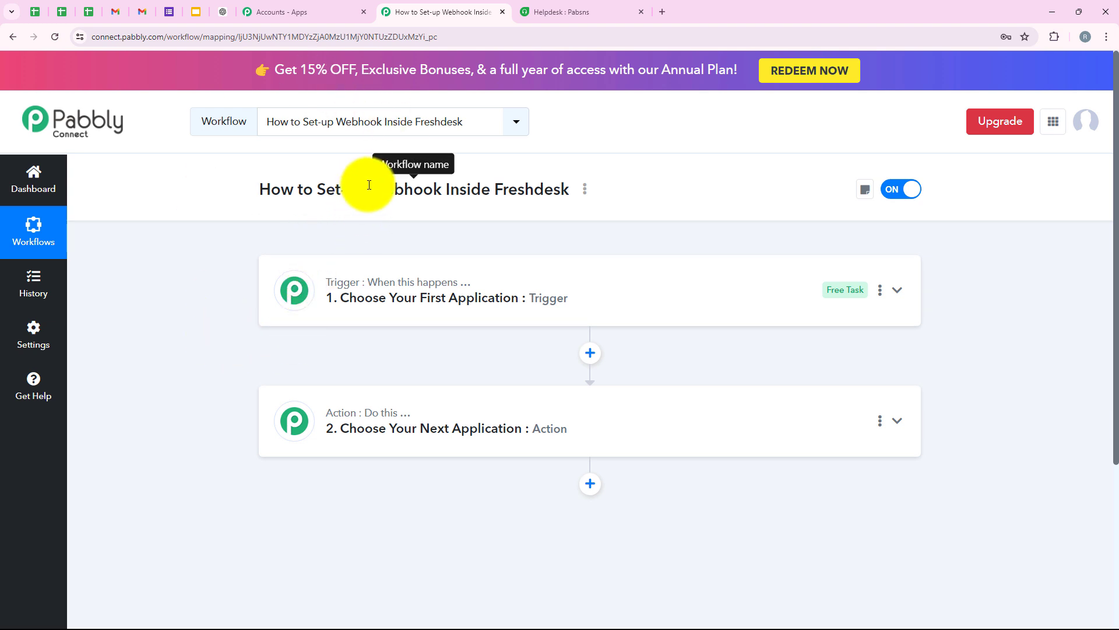
drag(369, 185, 437, 182)
click(440, 184)
double_click(430, 185)
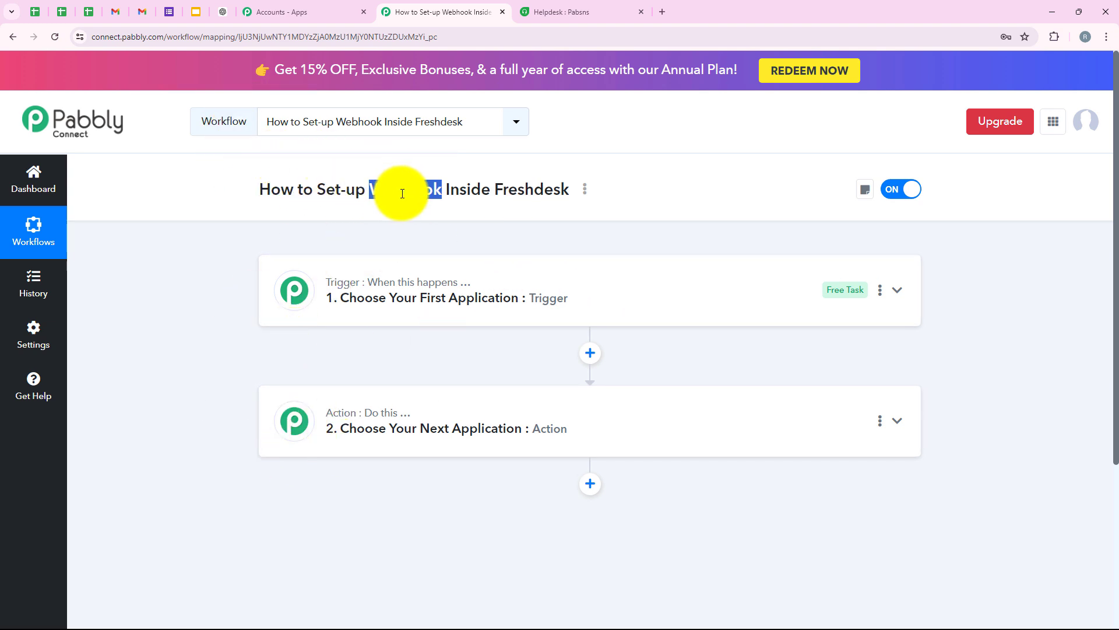
click(411, 239)
scroll(410, 291, down, 2)
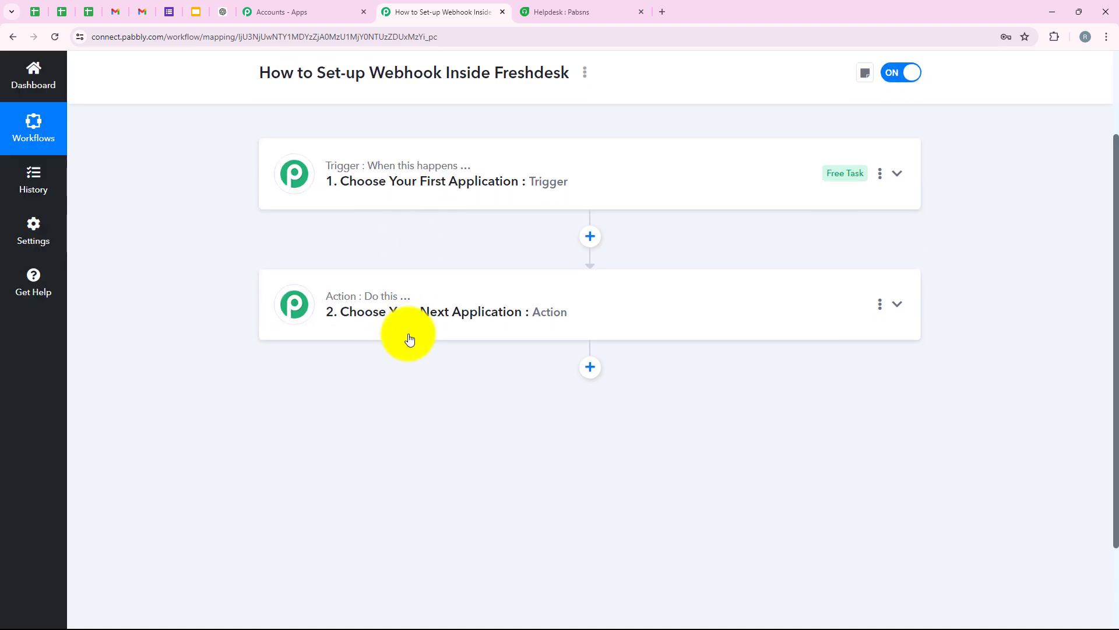
scroll(410, 338, up, 2)
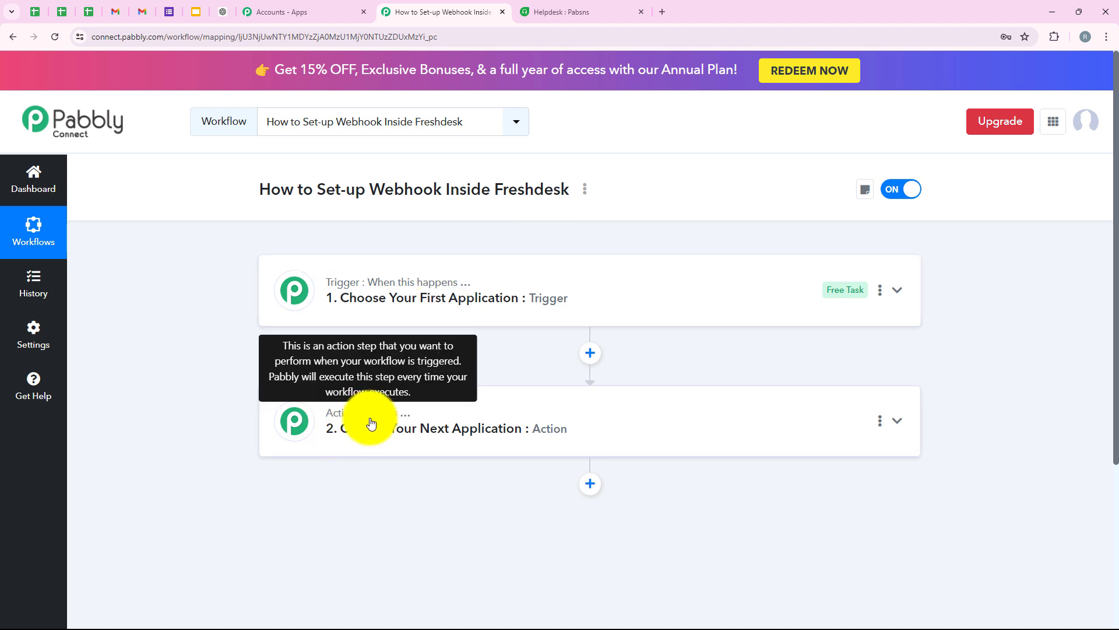
scroll(274, 466, down, 3)
scroll(291, 350, up, 3)
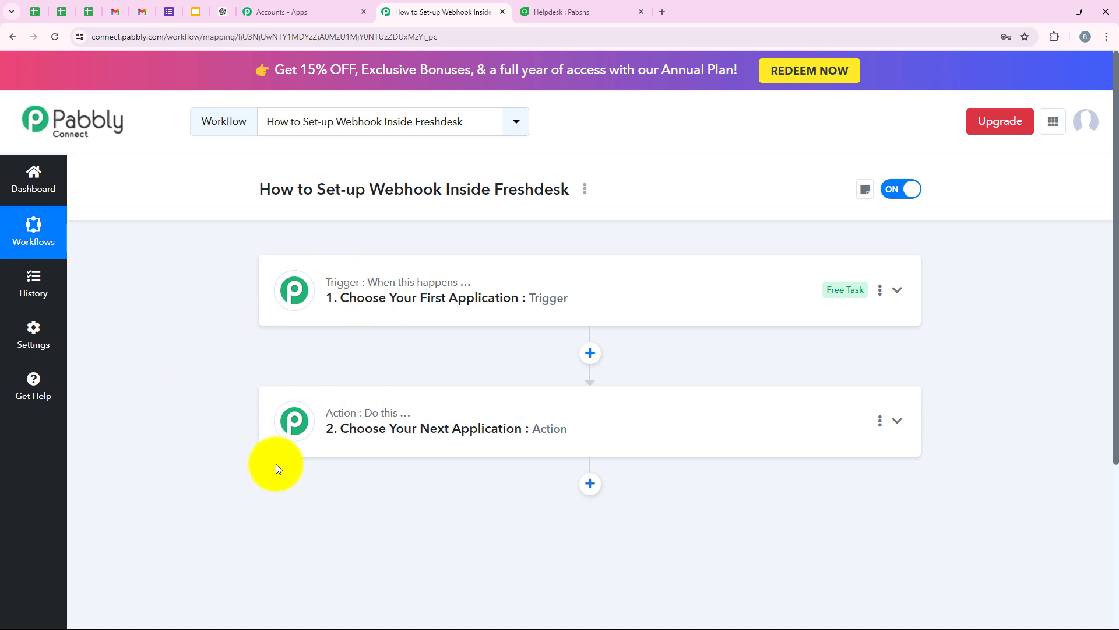
Search for Freshdesk in the workflow's trigger step and choose it as the trigger app.
click(357, 282)
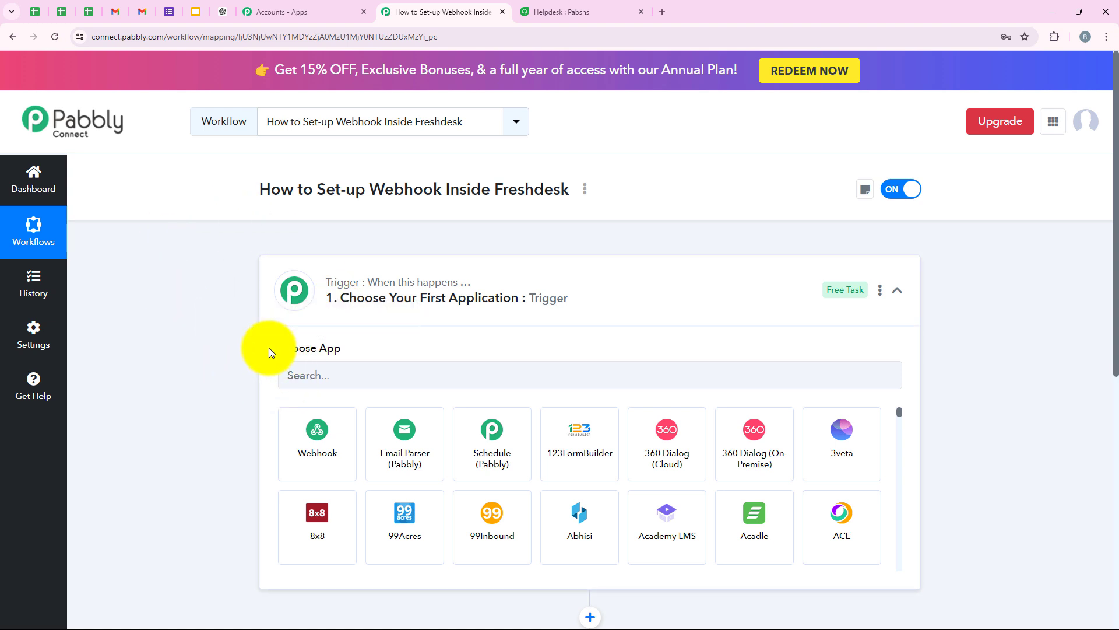
drag(270, 349, 353, 370)
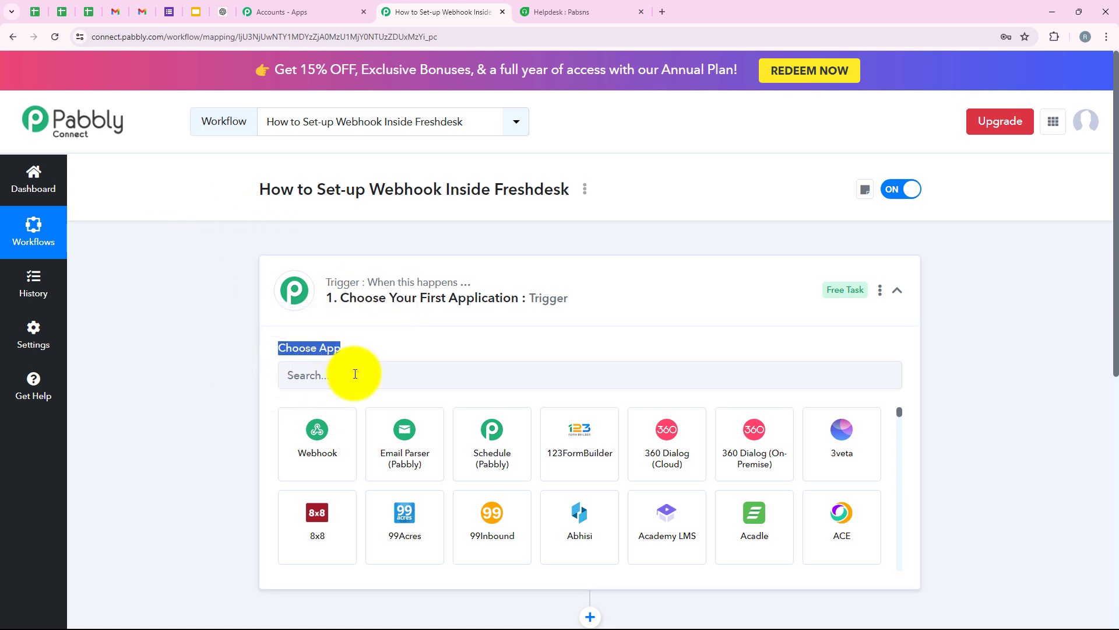
click(355, 373)
text(F)
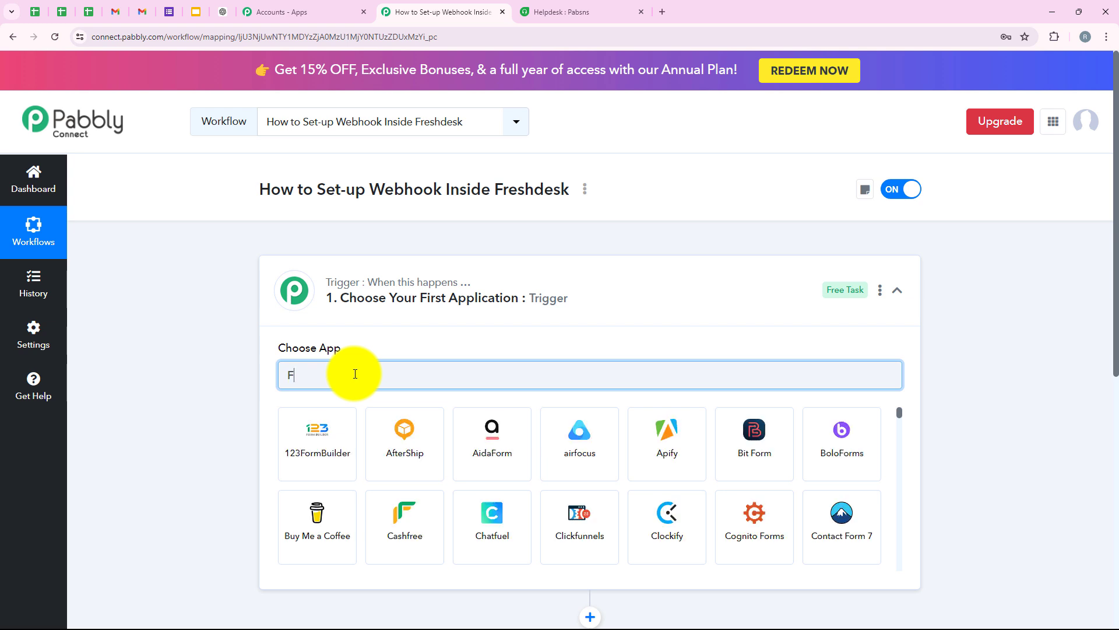
text(resh)
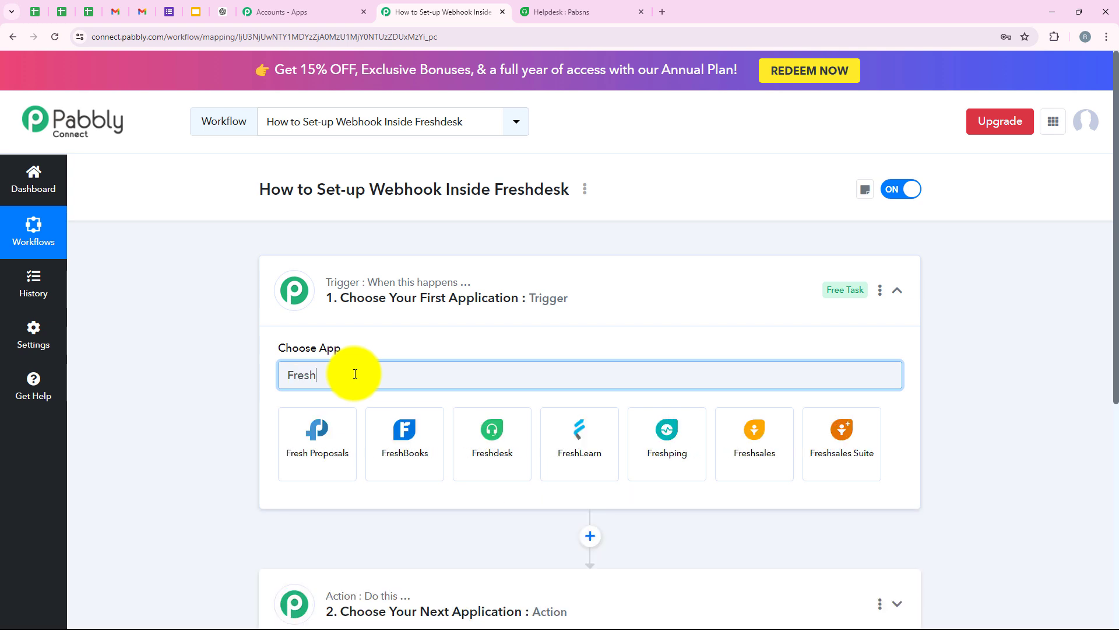
text(de)
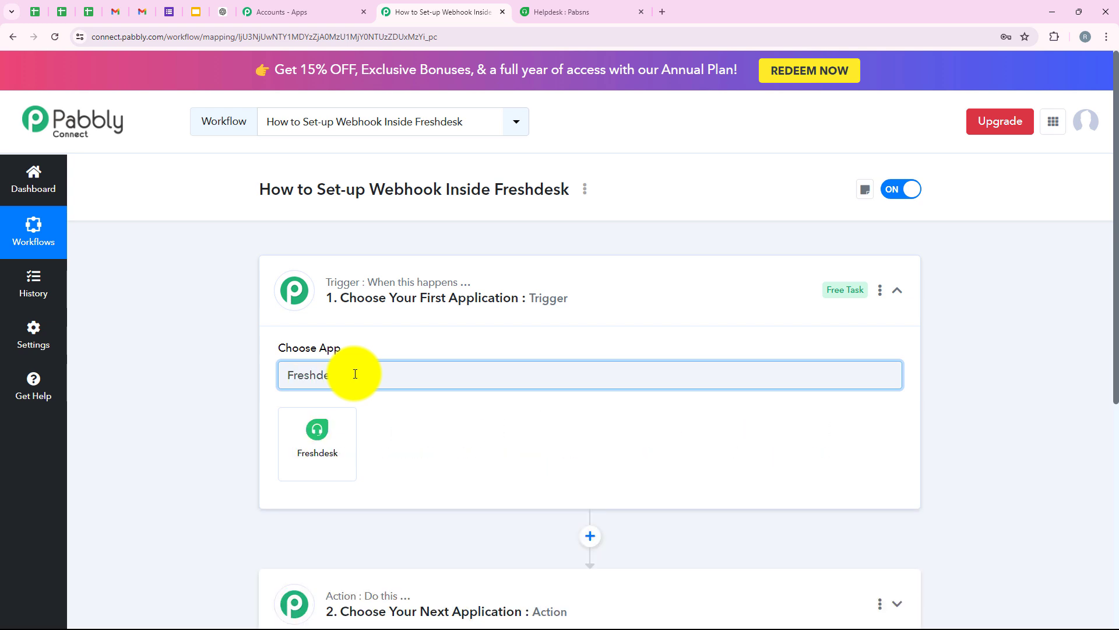
text(sk)
click(332, 436)
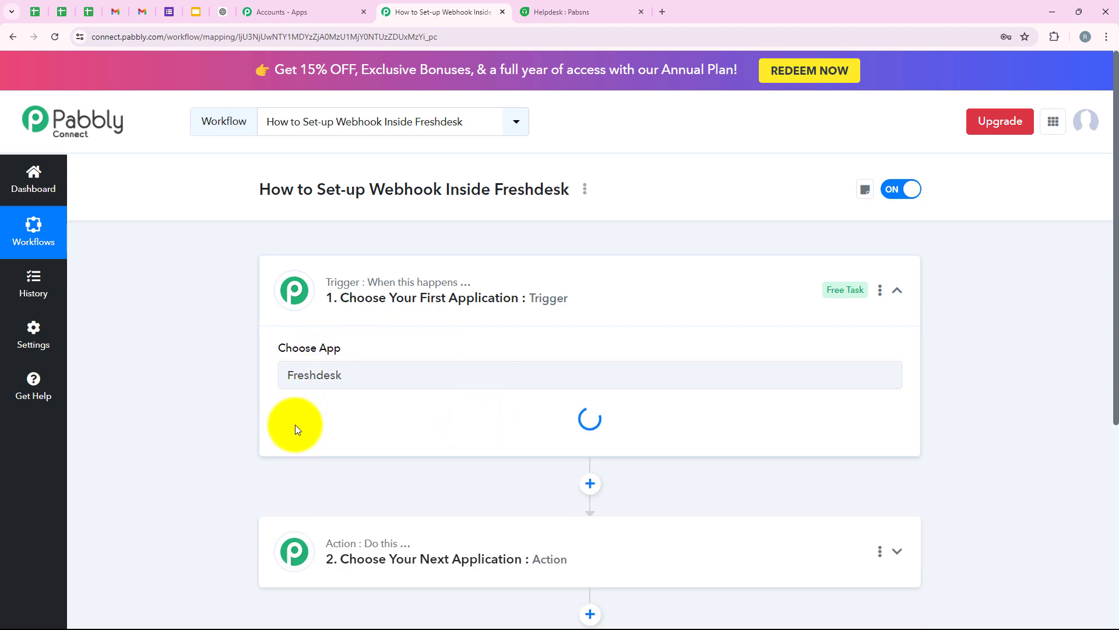
Set the Freshdesk trigger event to New Ticket.
scroll(344, 320, down, 2)
click(328, 326)
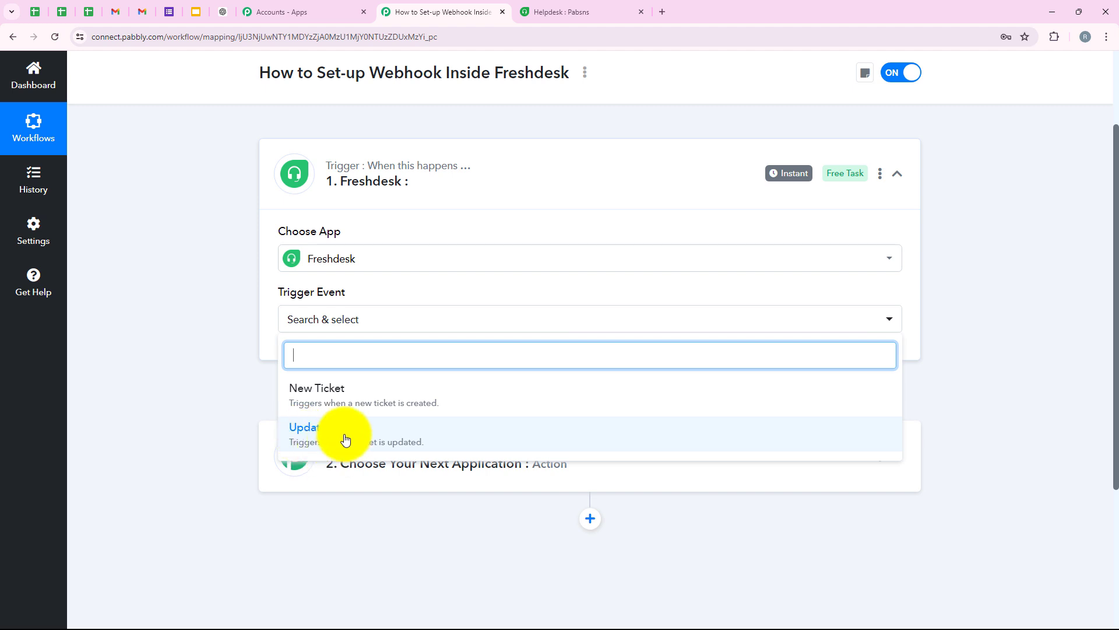
click(310, 397)
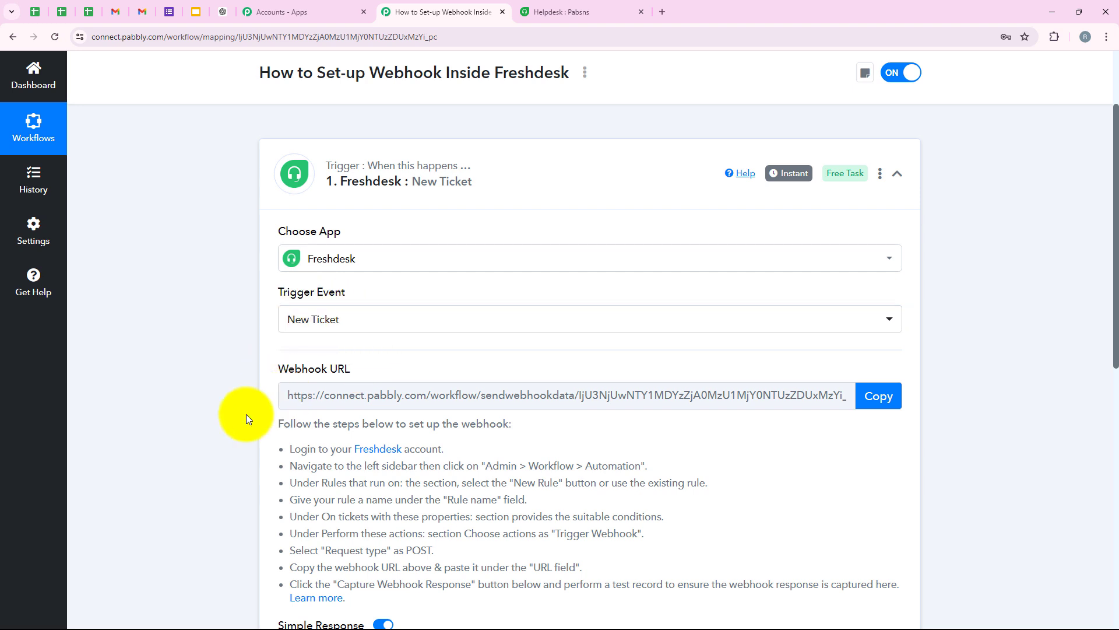
Examine the trigger's webhook URL and the instructions for setting up the webhook in Freshdesk.
scroll(216, 403, down, 2)
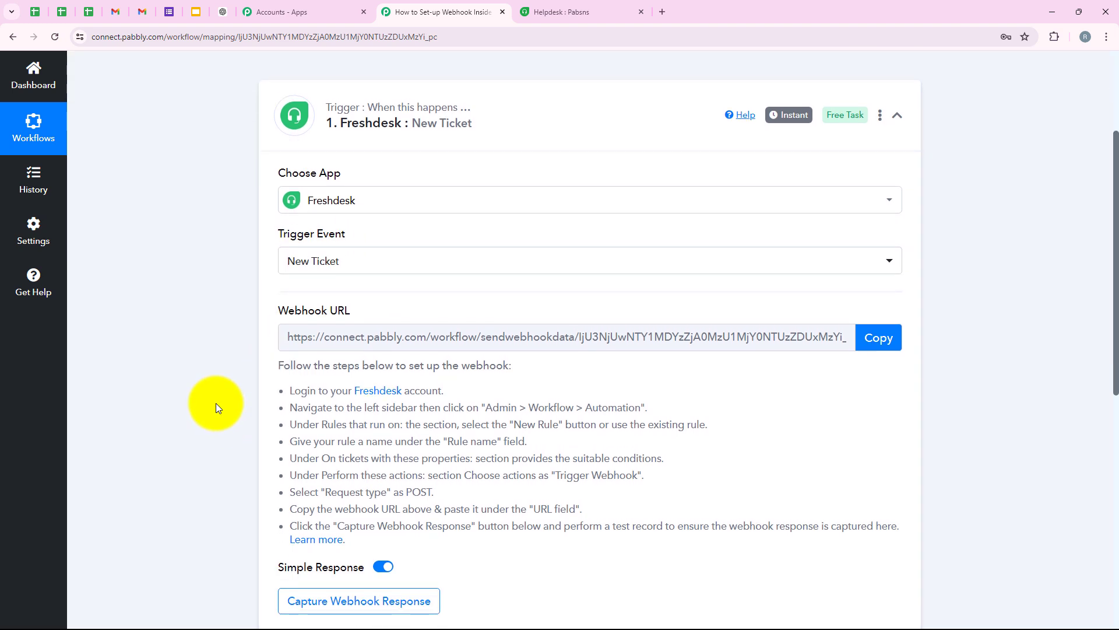
mouse_move(281, 254)
drag(275, 250, 348, 250)
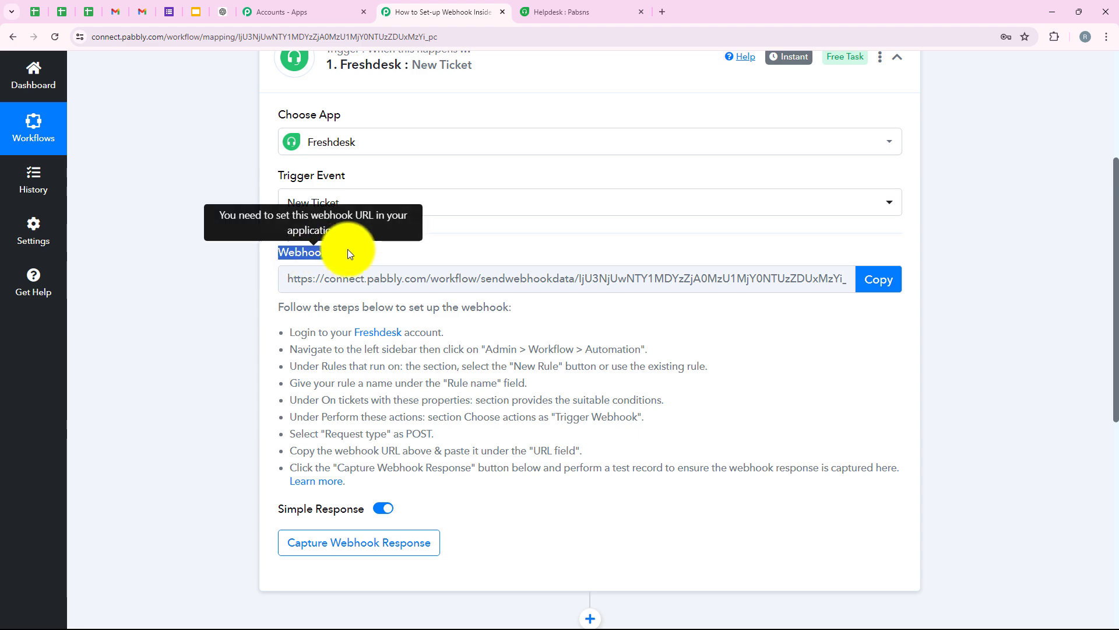
click(358, 249)
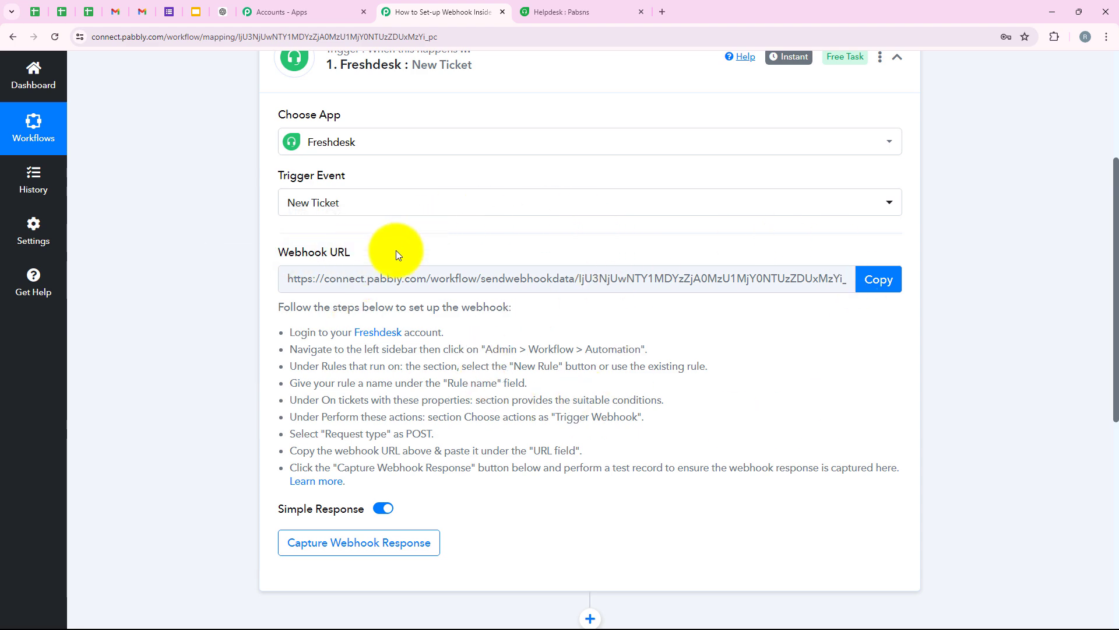
scroll(445, 368, up, 2)
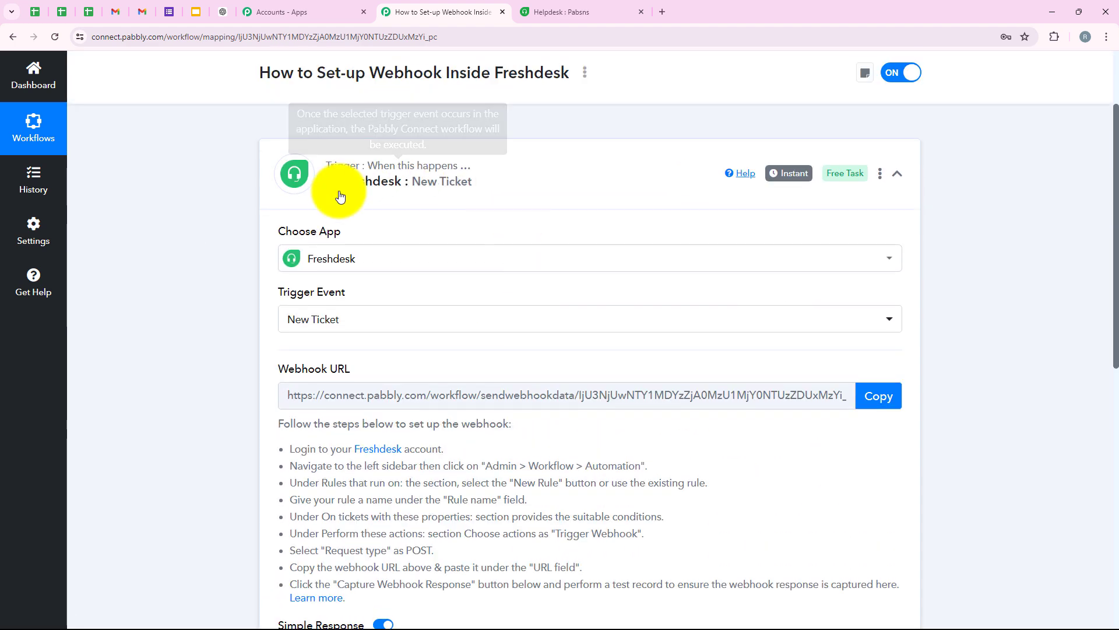
scroll(489, 294, down, 3)
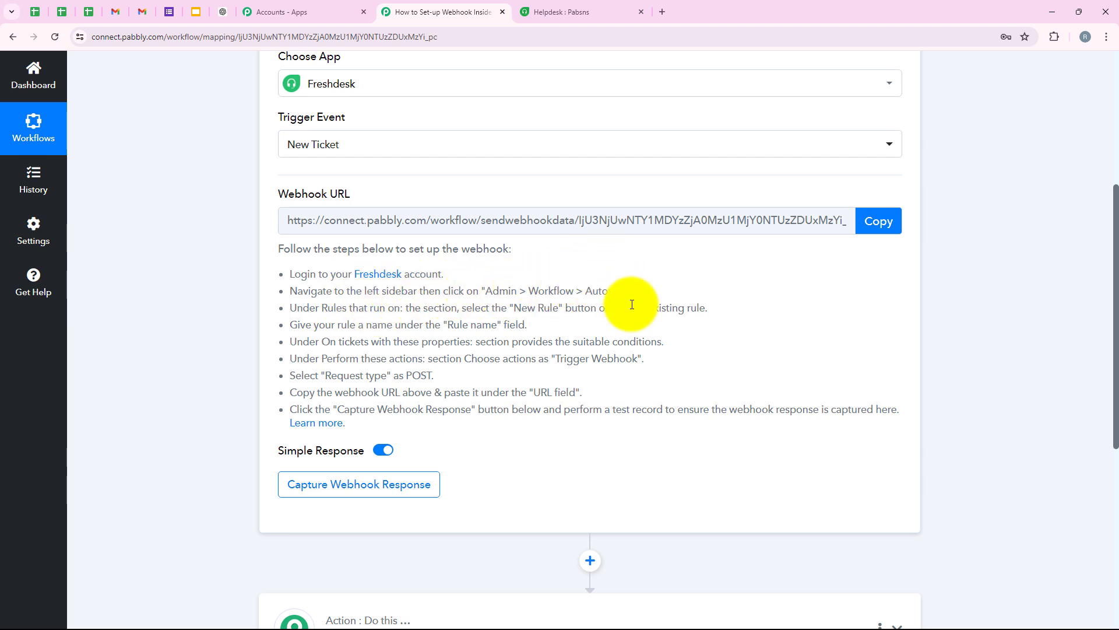
drag(666, 290, 230, 271)
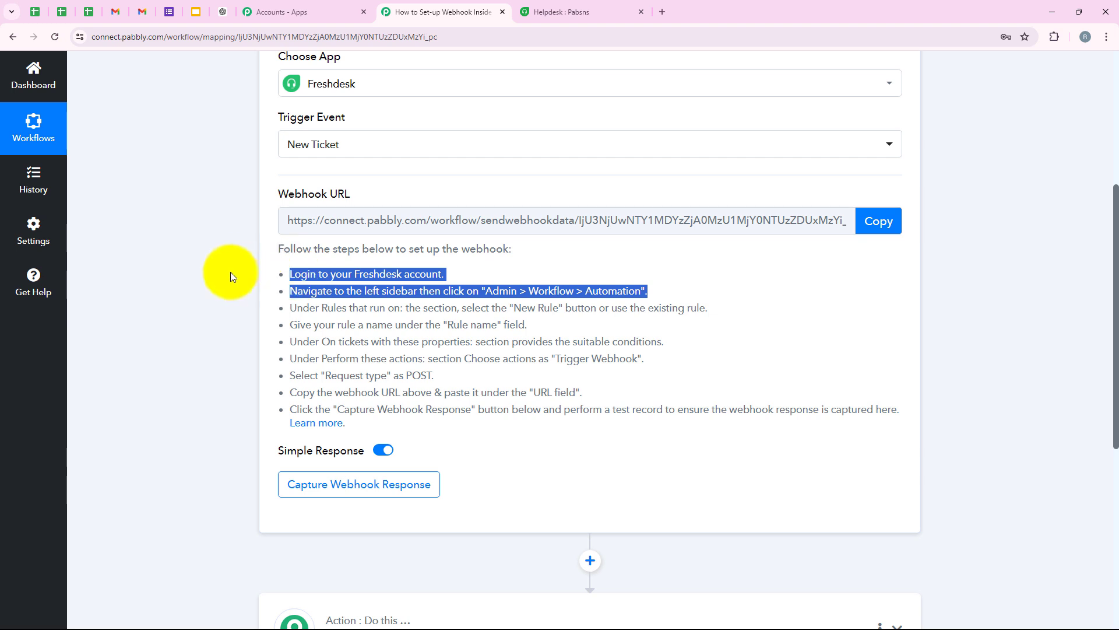
click(310, 296)
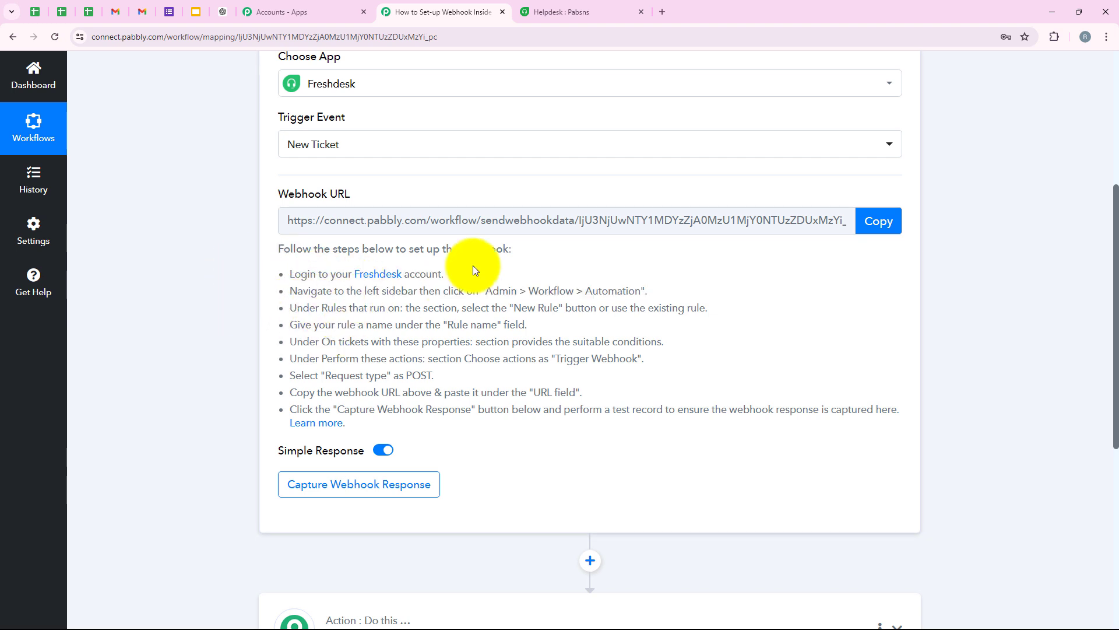
Switch to Freshdesk and open the Automations page from the Workflows section of the admin settings.
click(527, 7)
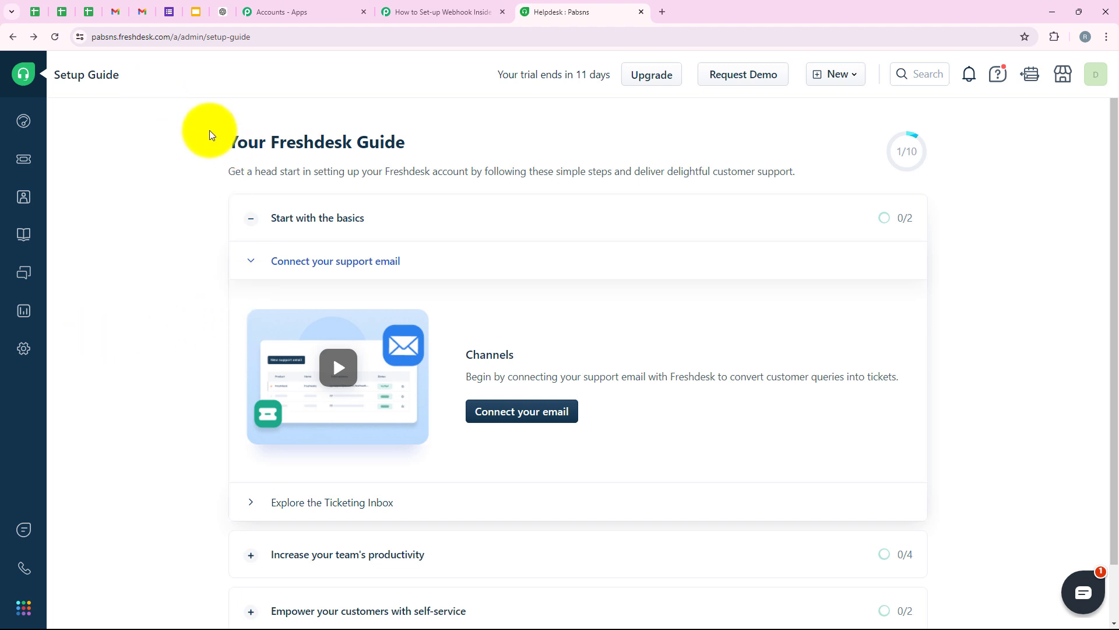
click(19, 350)
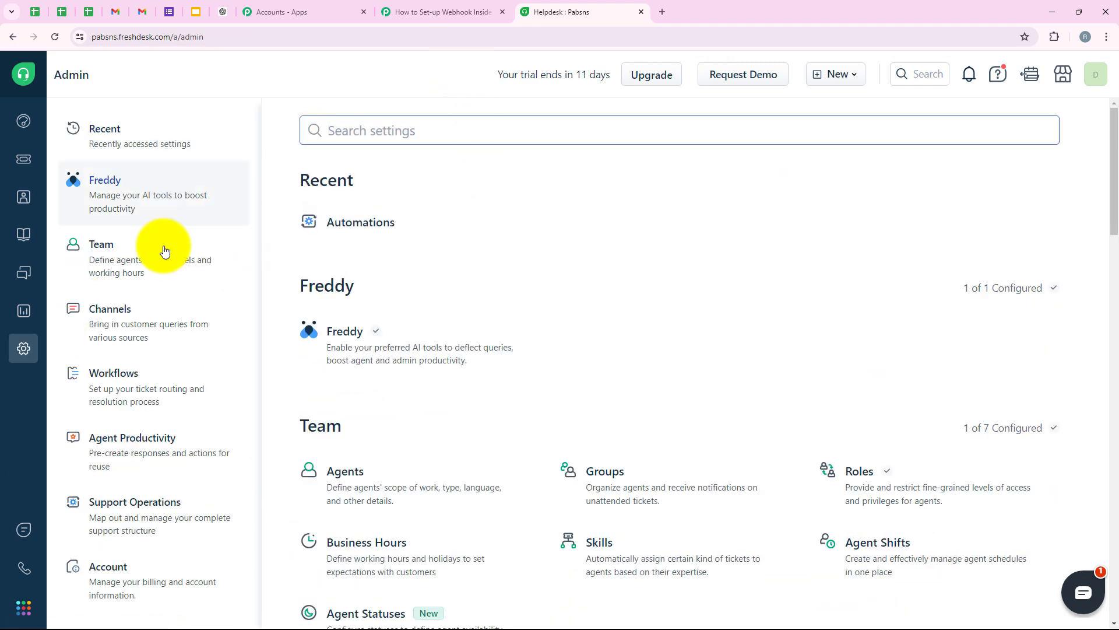
click(149, 378)
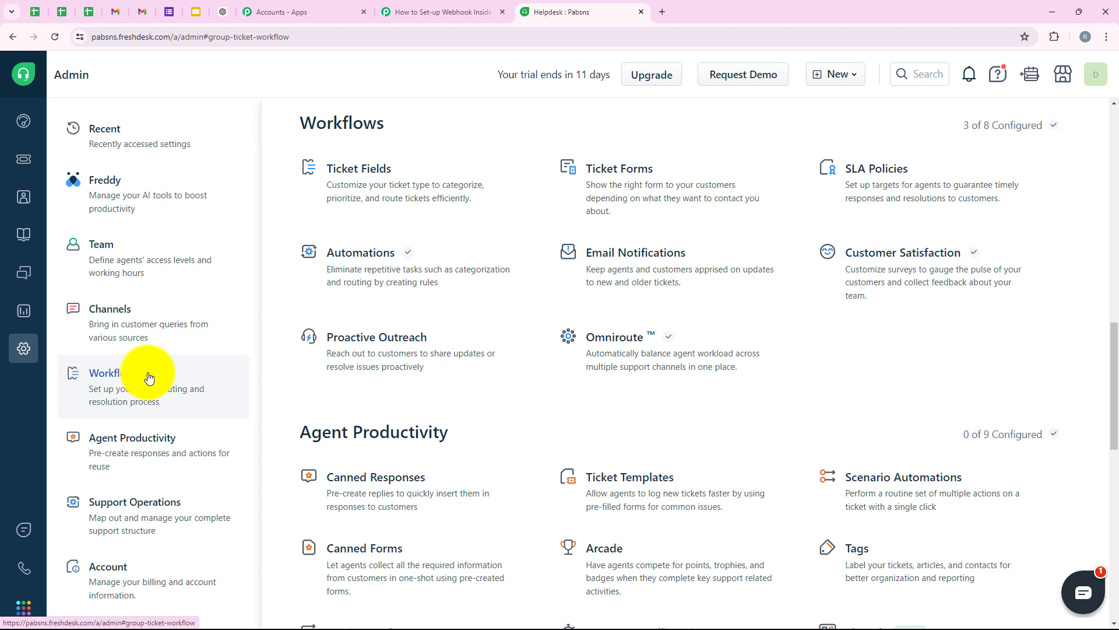
click(430, 291)
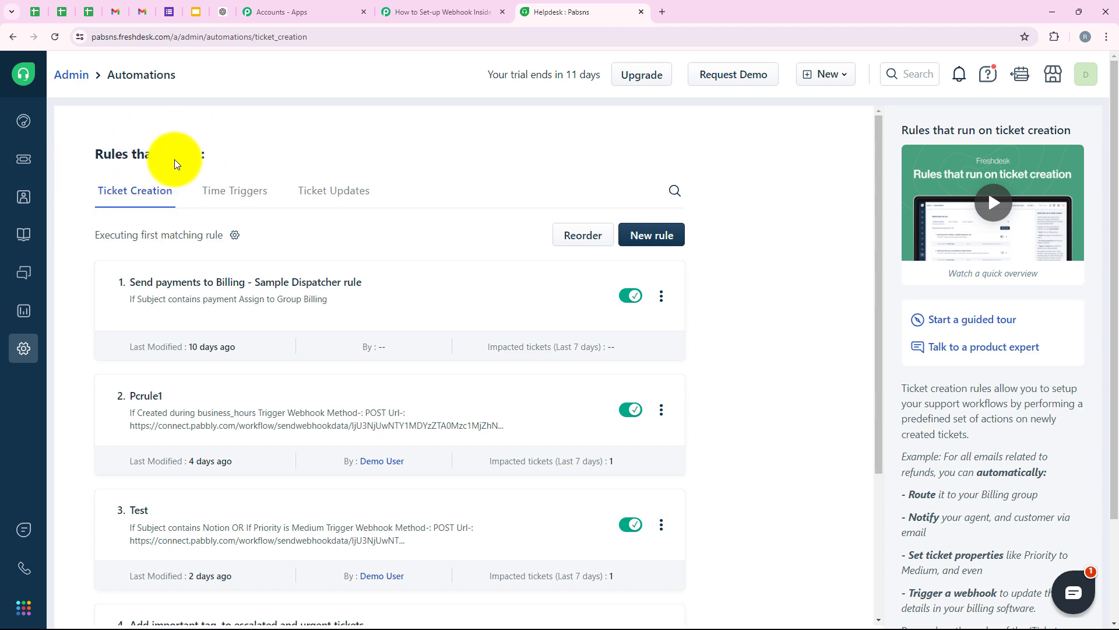
Check the rule instructions in Pabbly Connect, and create a new ticket creation rule named Test in Freshdesk.
click(409, 12)
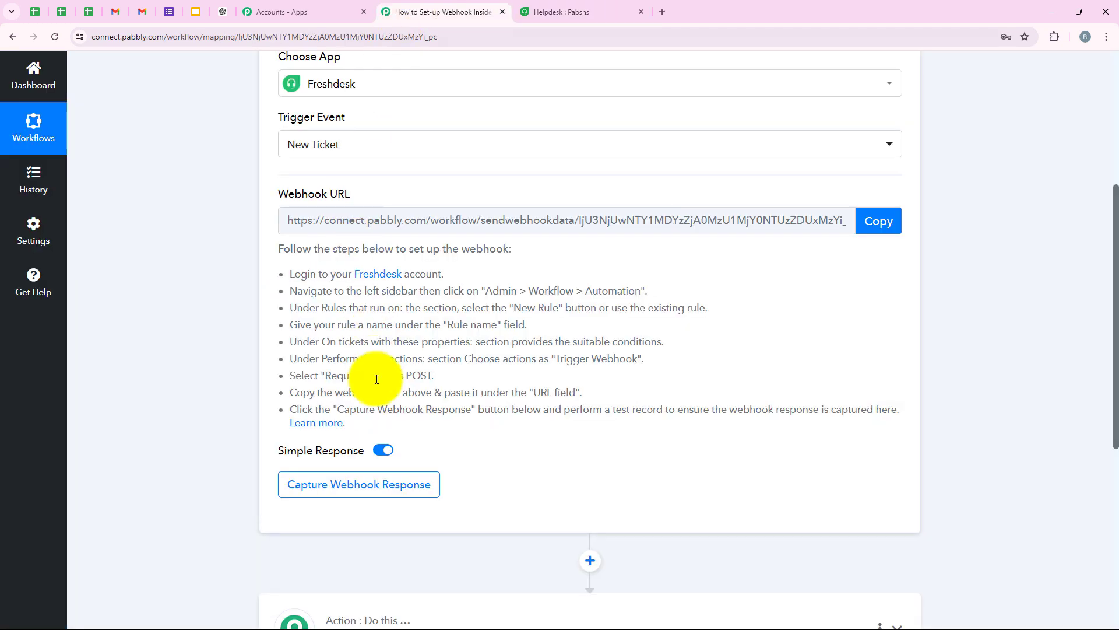
drag(290, 307, 396, 308)
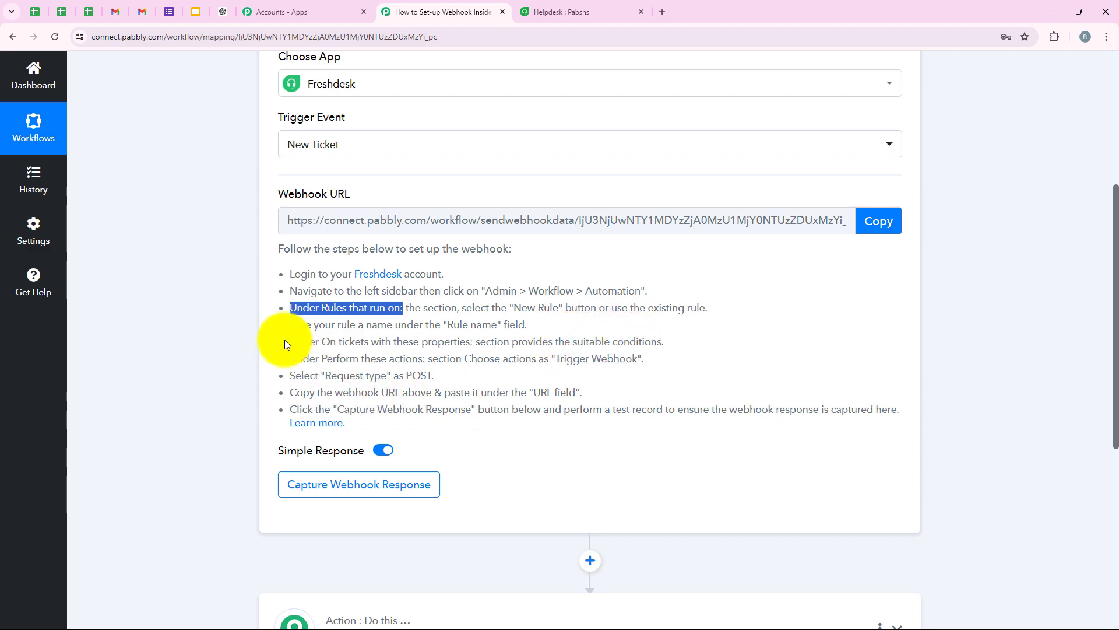
click(549, 8)
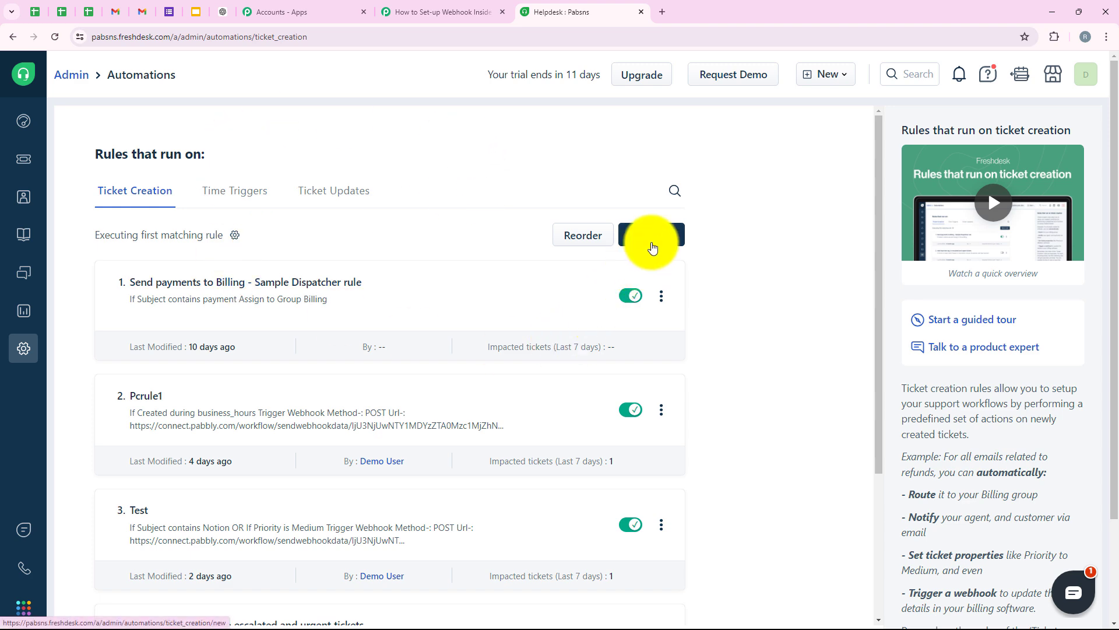
click(653, 248)
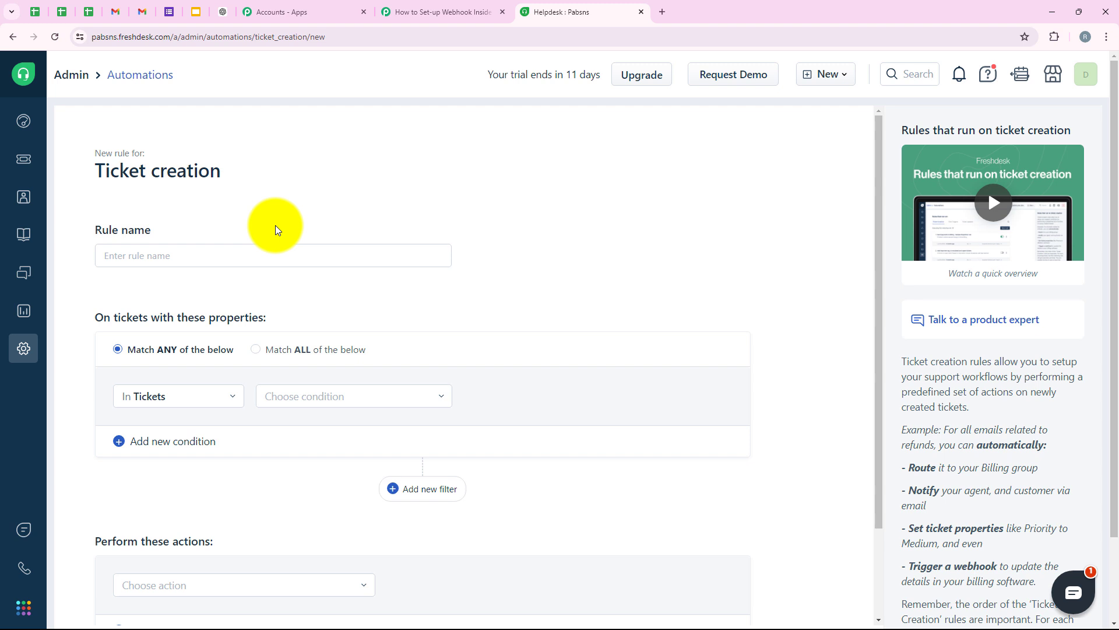
drag(90, 232, 169, 242)
click(171, 253)
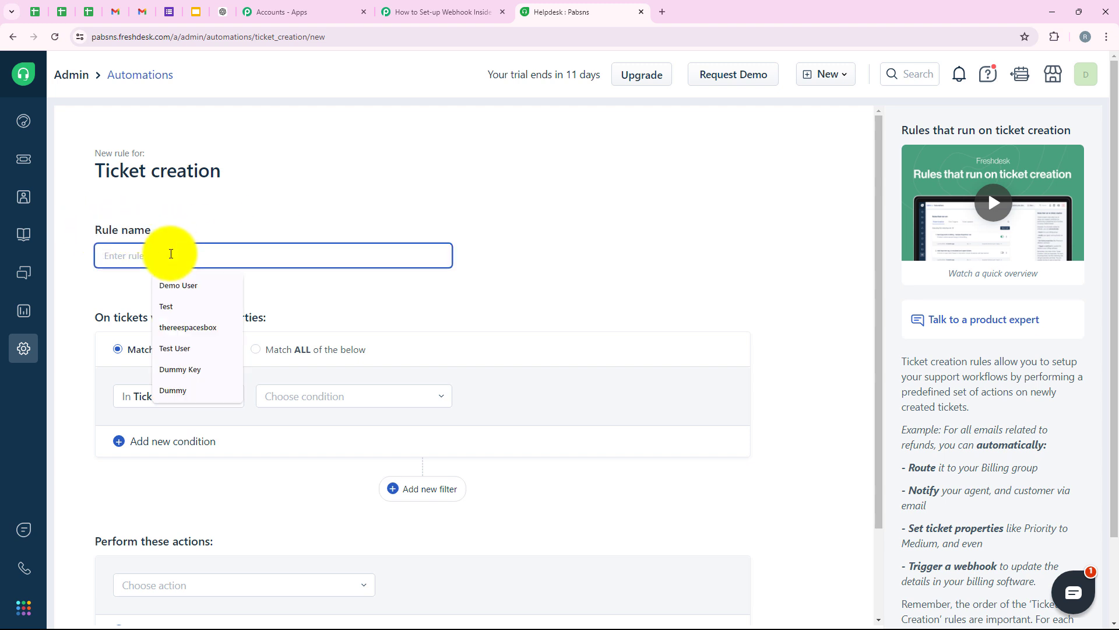
text(Test)
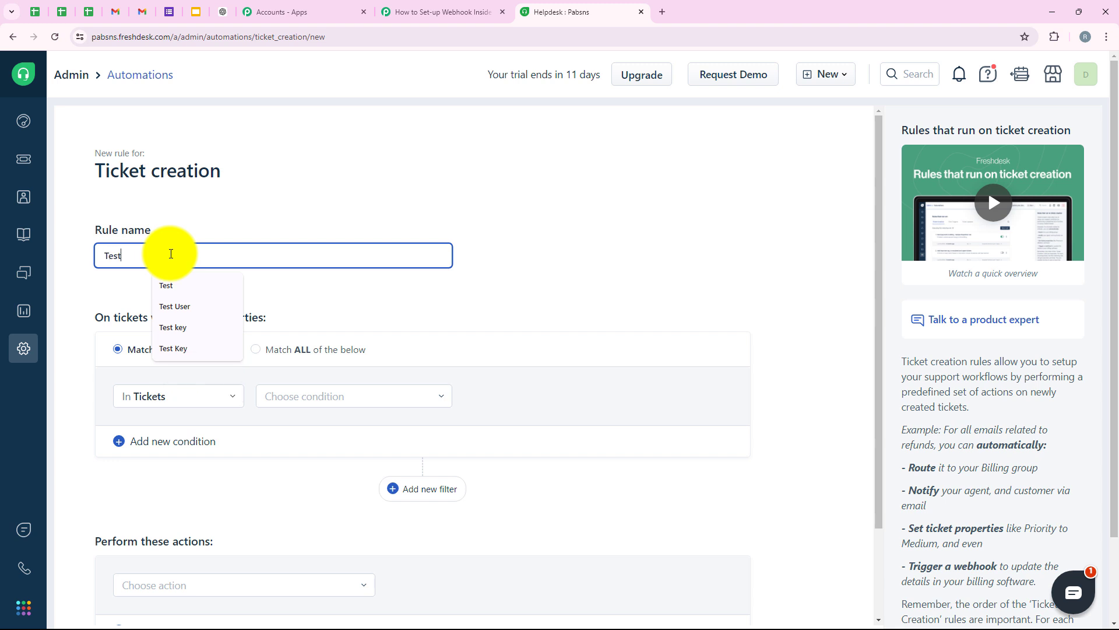
Set the rule's first ticket condition to match when the Subject Contains the value Bug.
drag(94, 315, 300, 310)
scroll(320, 254, down, 1)
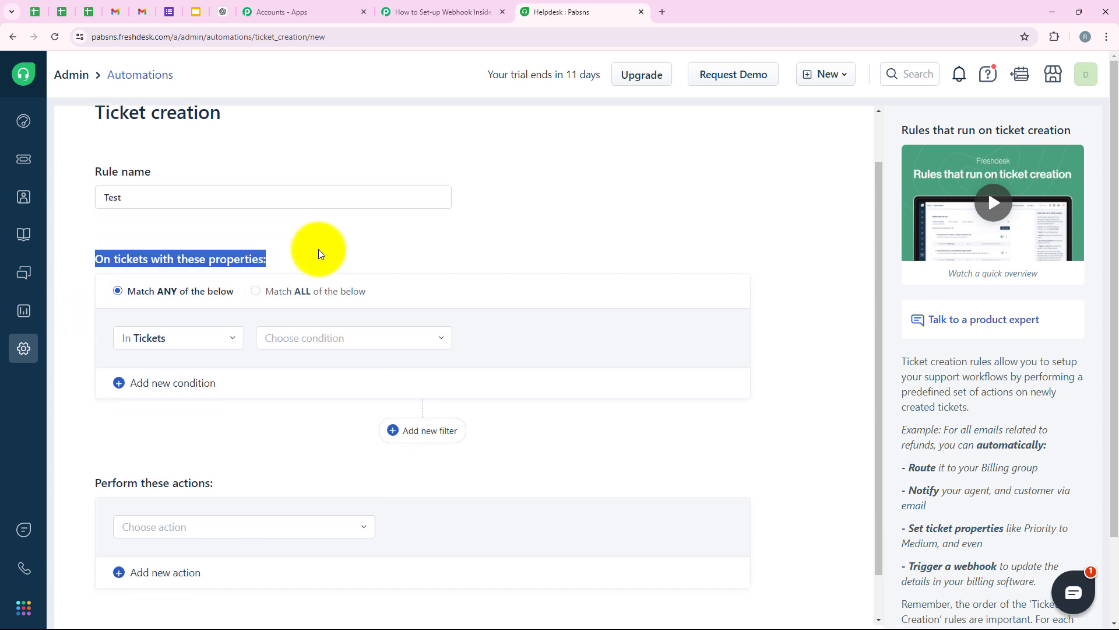
click(320, 253)
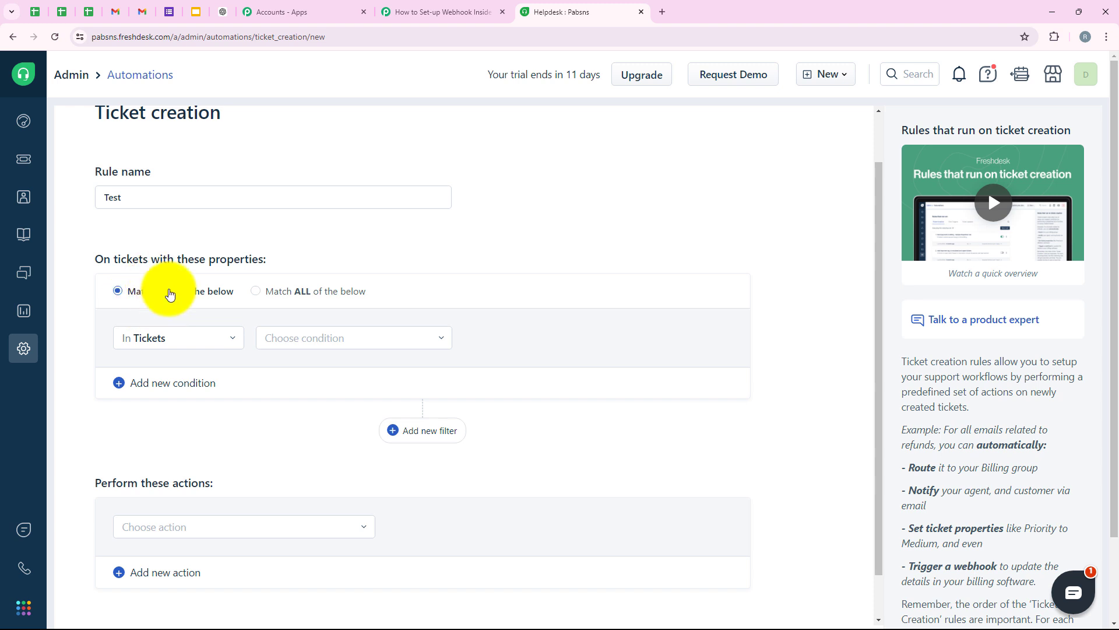
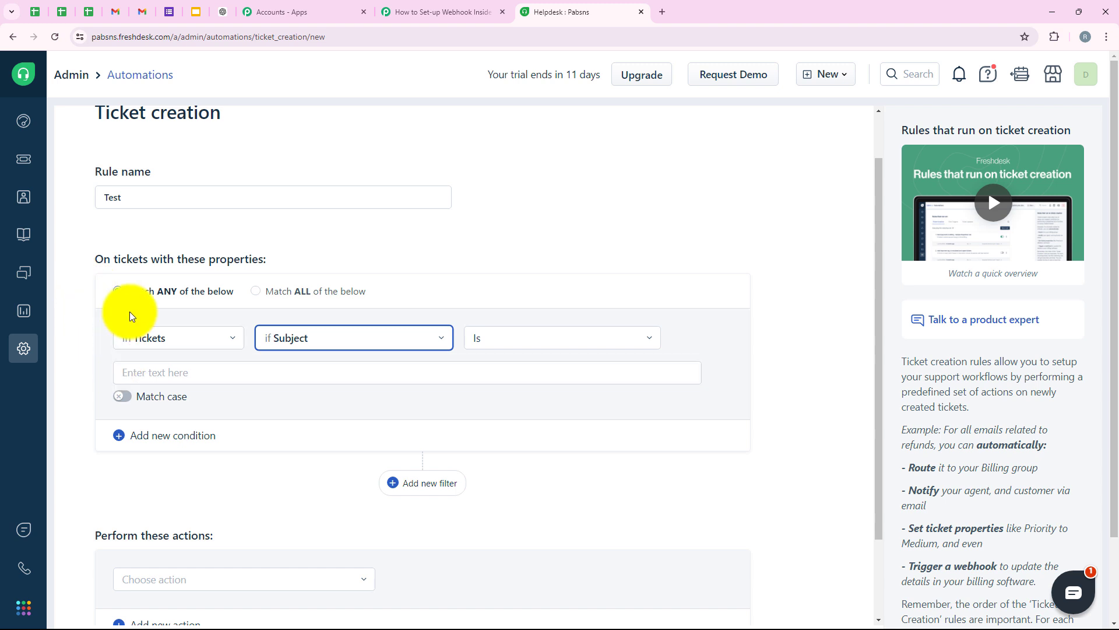
click(533, 338)
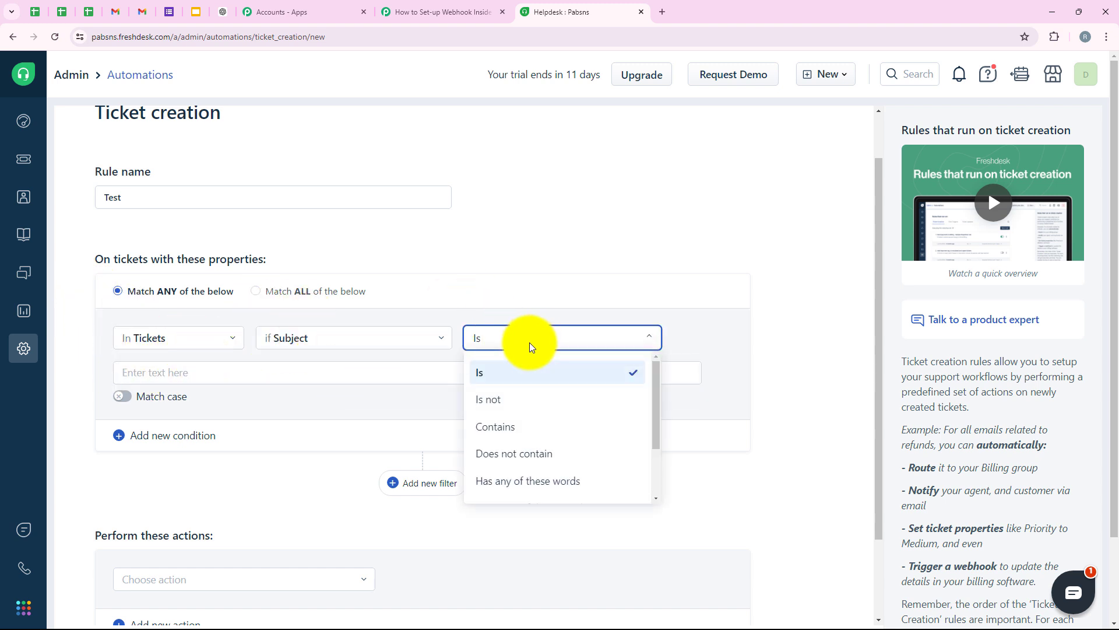
click(513, 427)
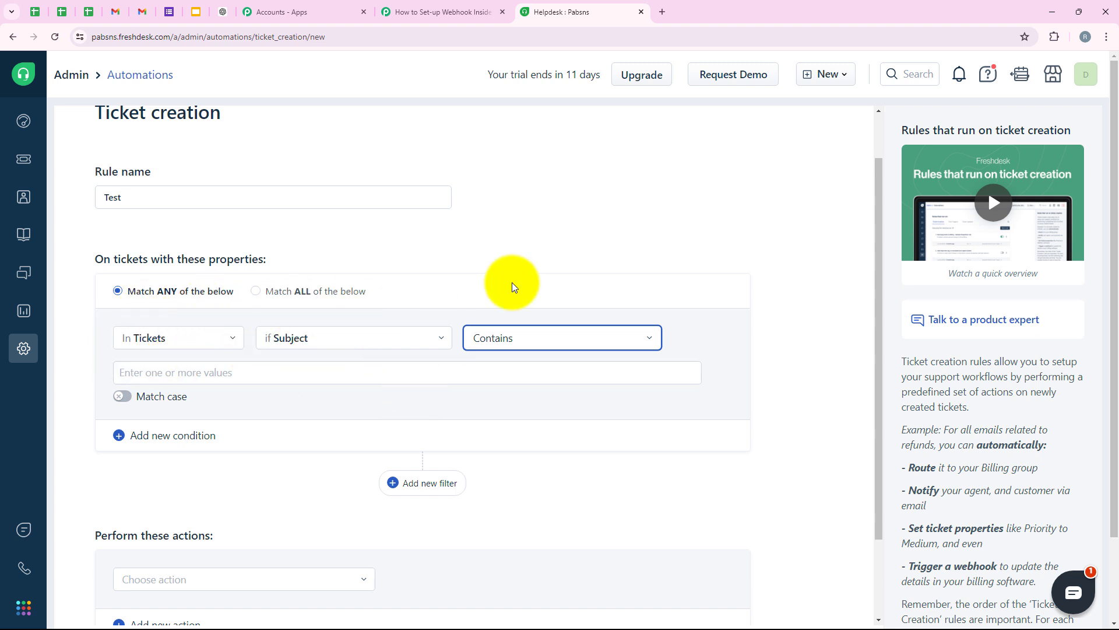
click(294, 376)
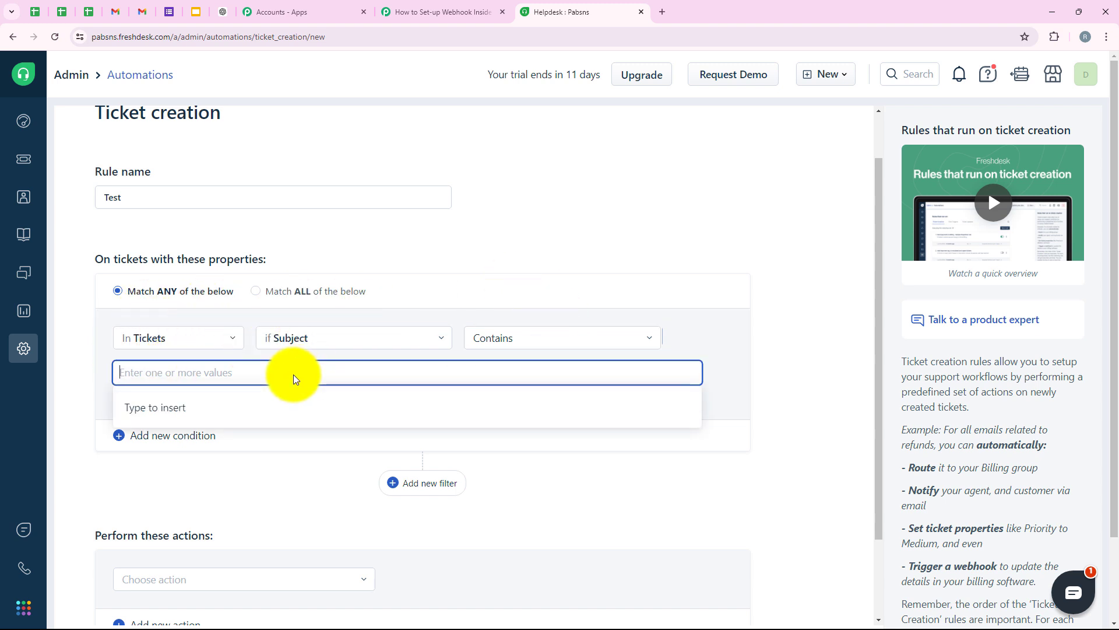
text(Bug)
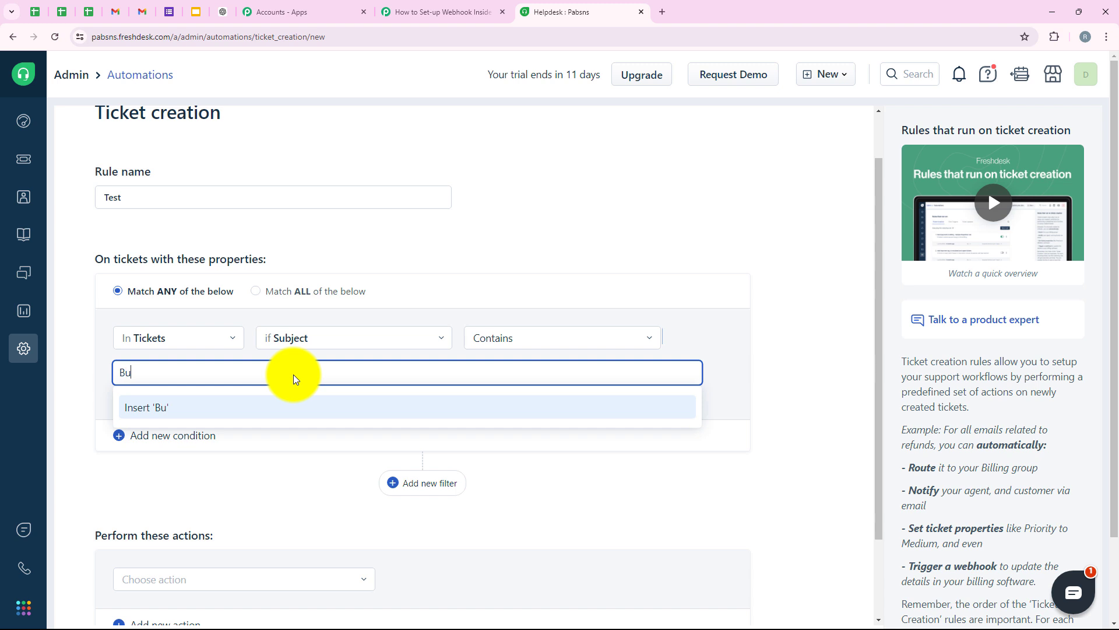
click(470, 218)
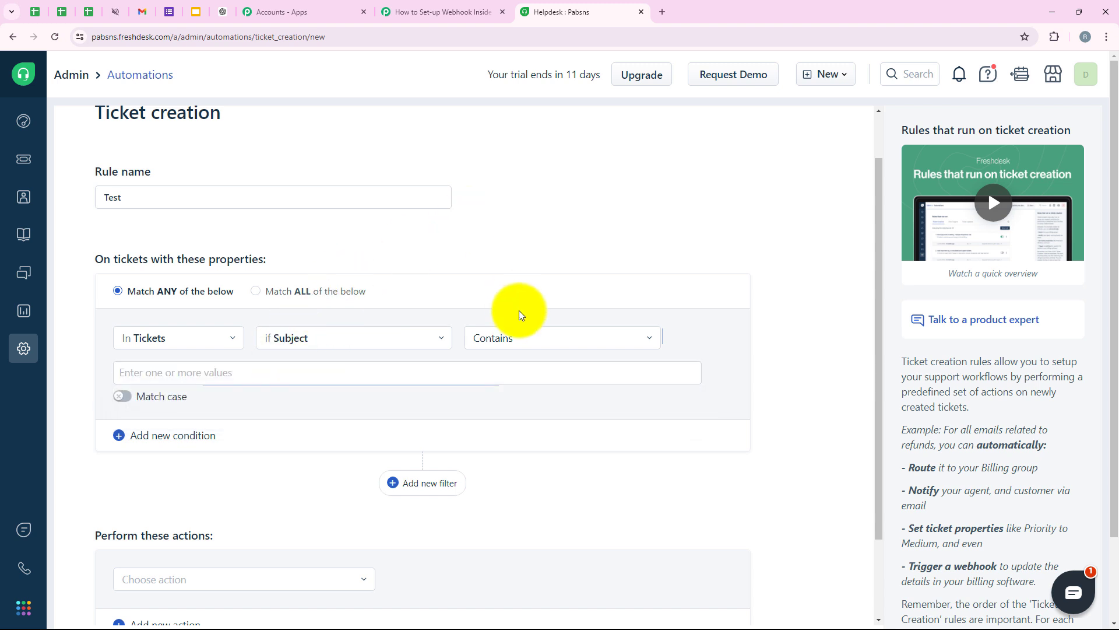
click(192, 365)
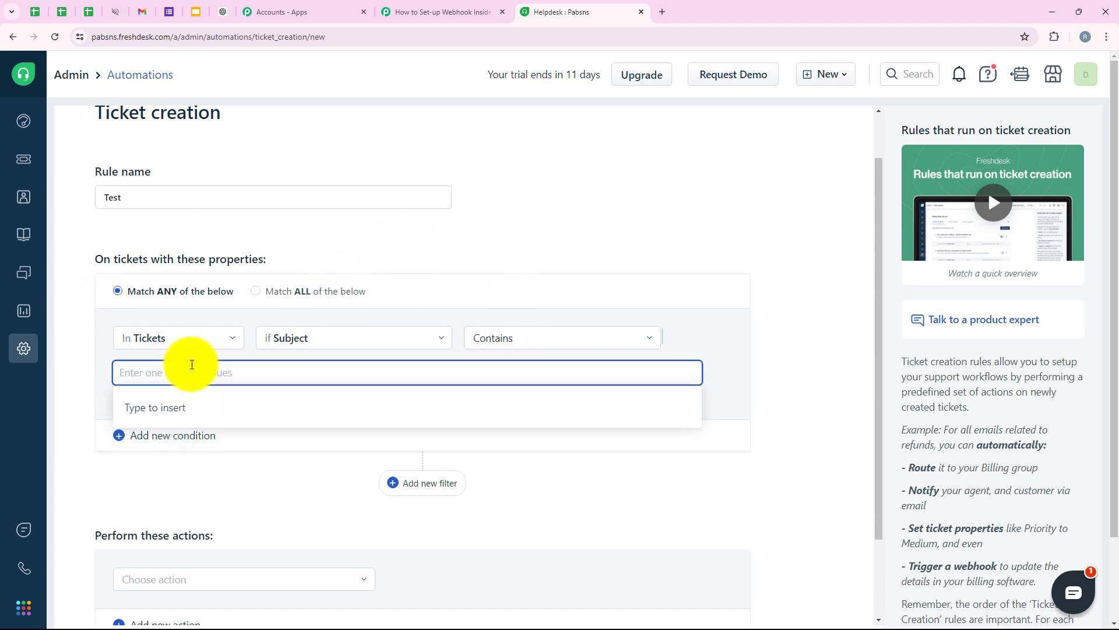
text(Bug)
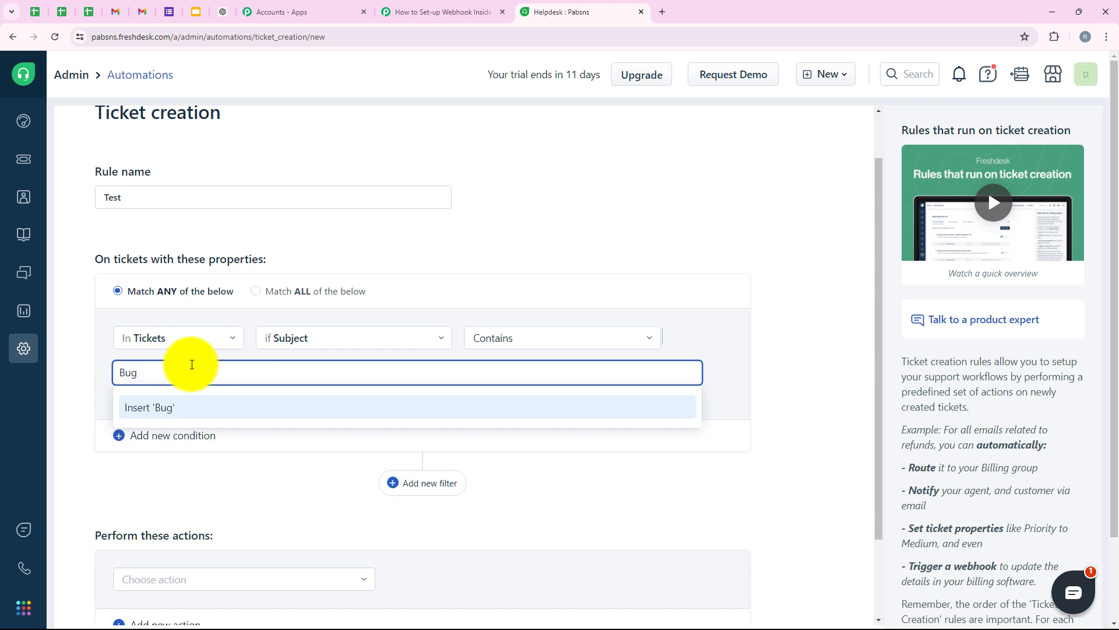
click(196, 408)
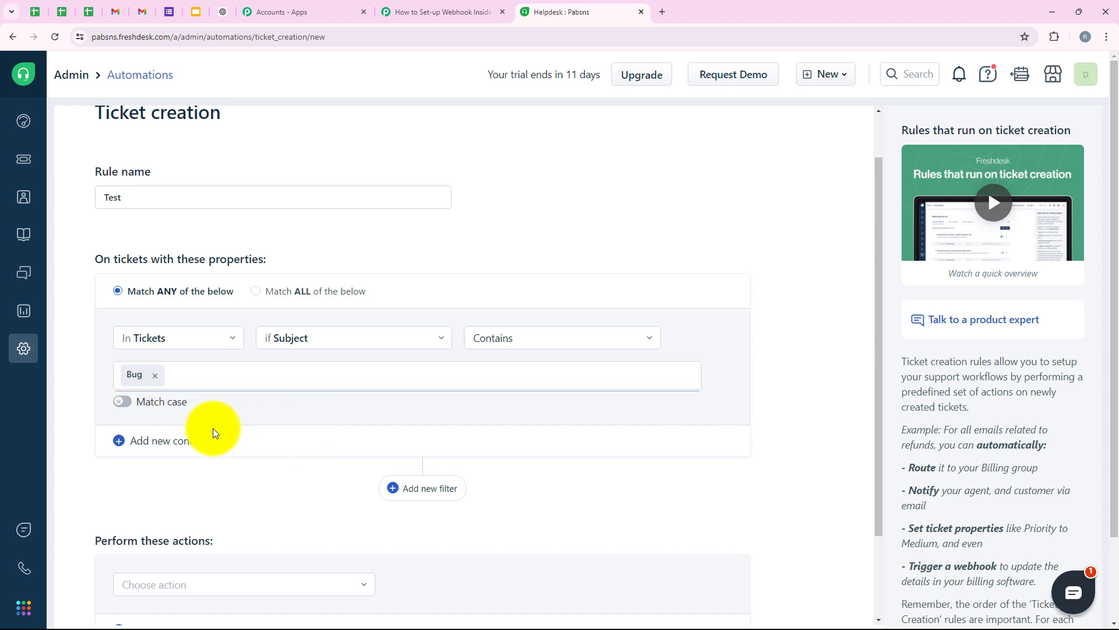
Add a second ticket condition to the rule that matches when Priority Is High.
click(151, 441)
scroll(271, 285, down, 1)
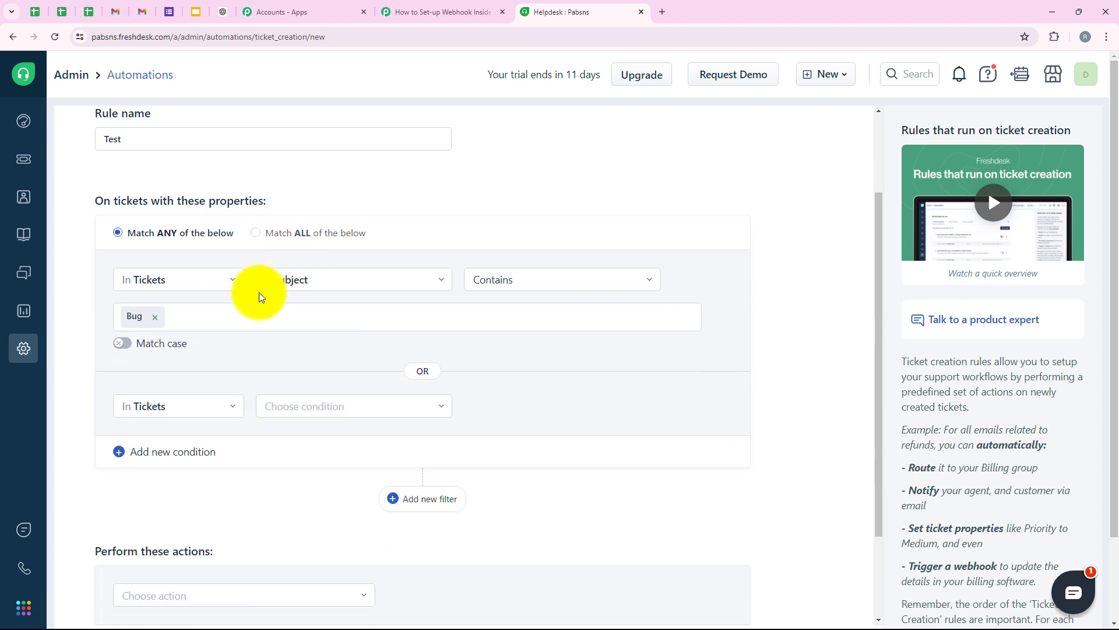
scroll(151, 412, down, 1)
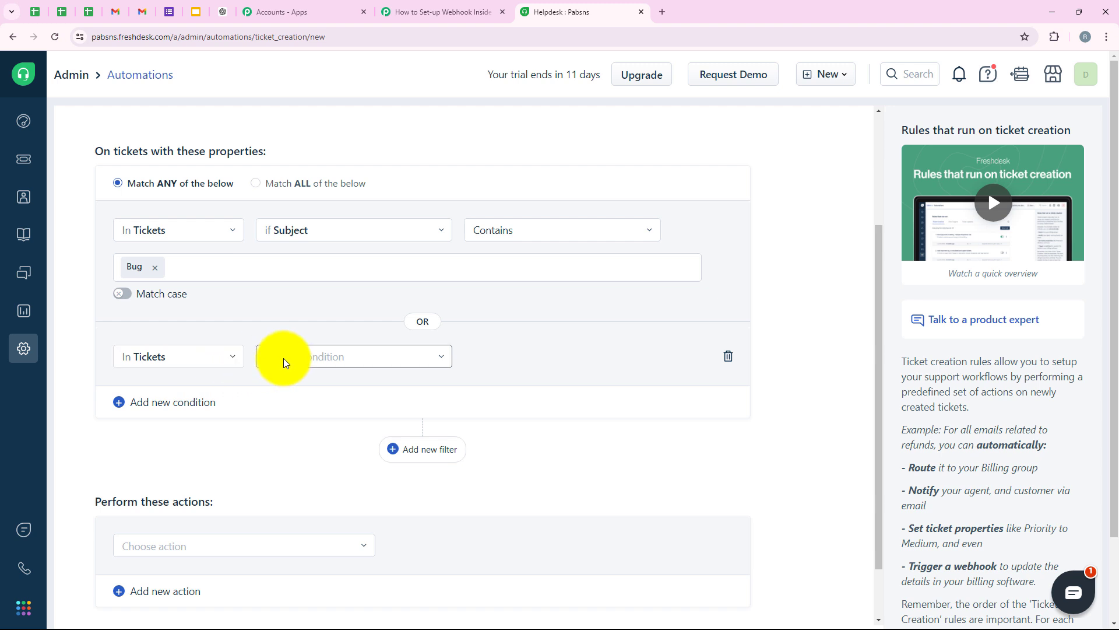
click(284, 358)
scroll(347, 463, down, 3)
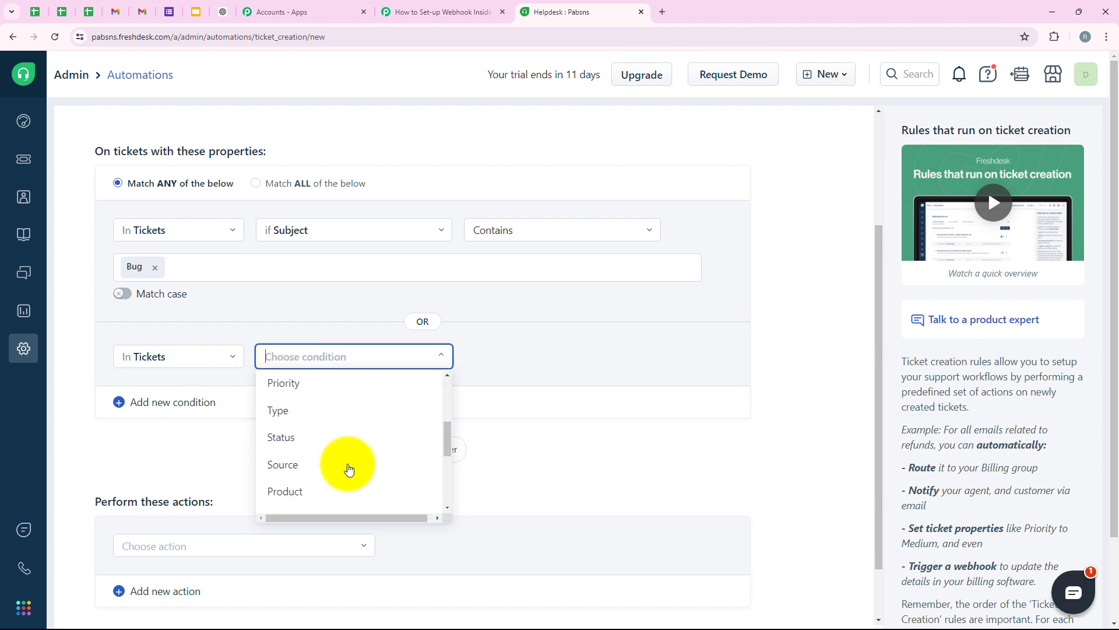
click(294, 385)
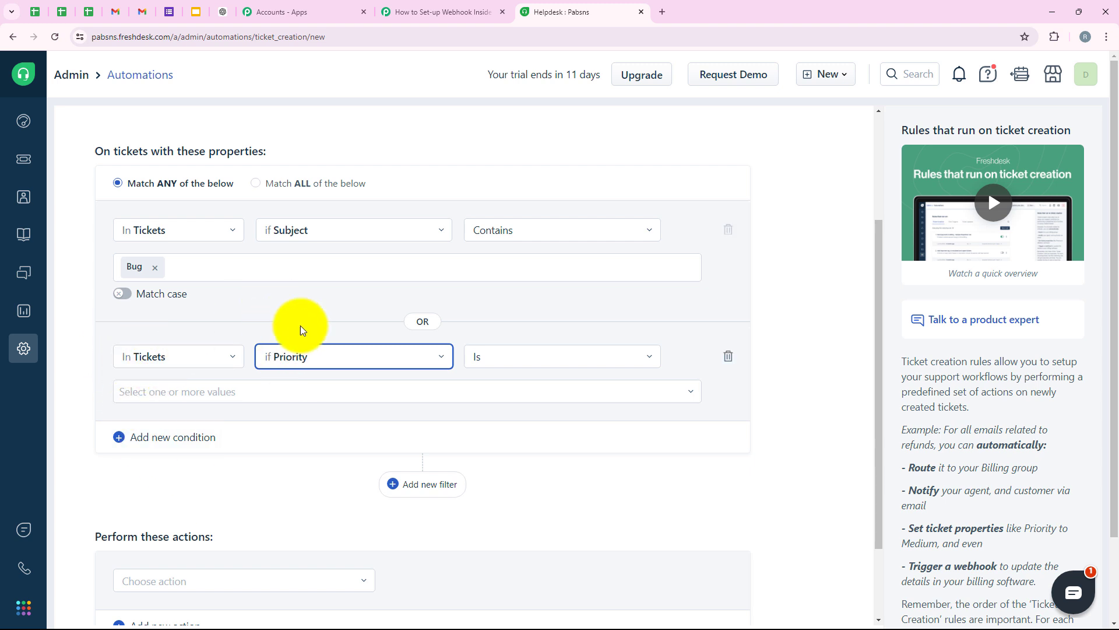
click(555, 357)
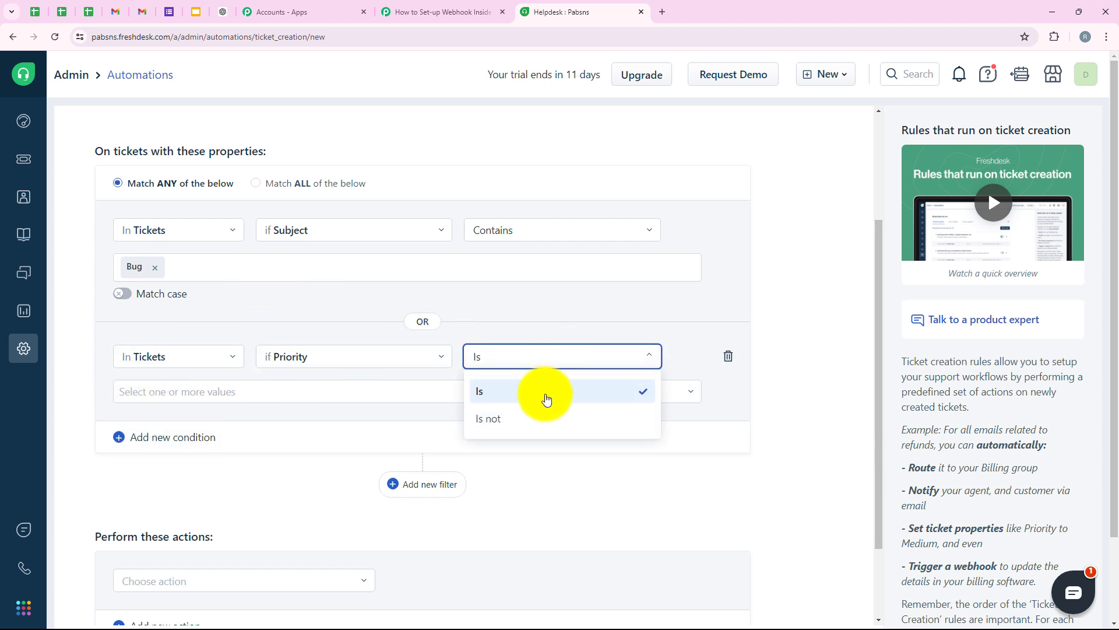
click(533, 396)
click(214, 387)
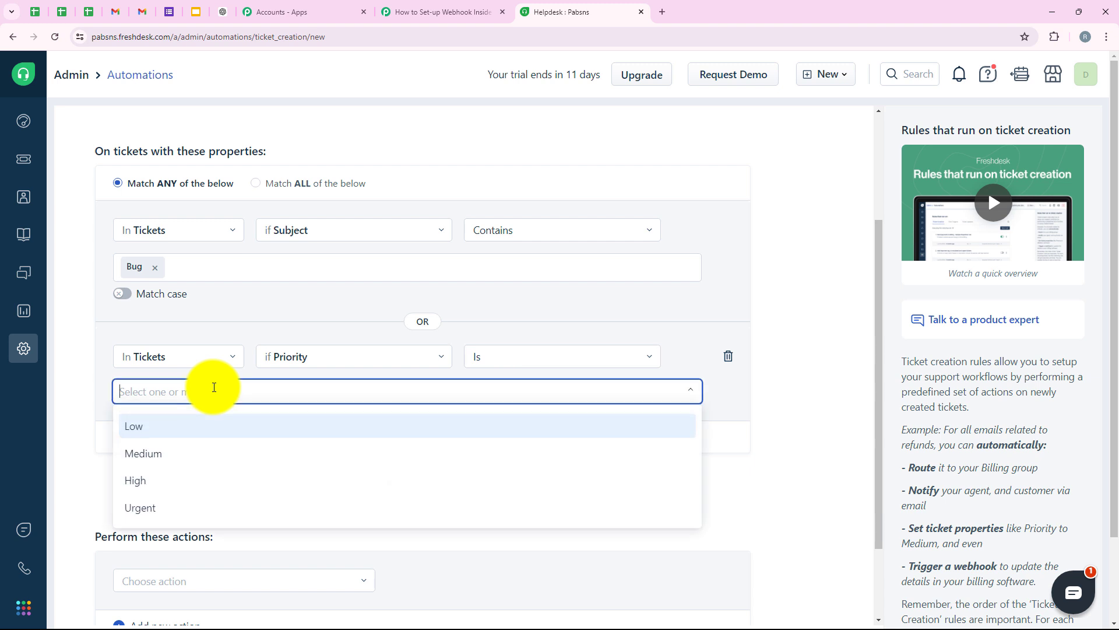
click(200, 476)
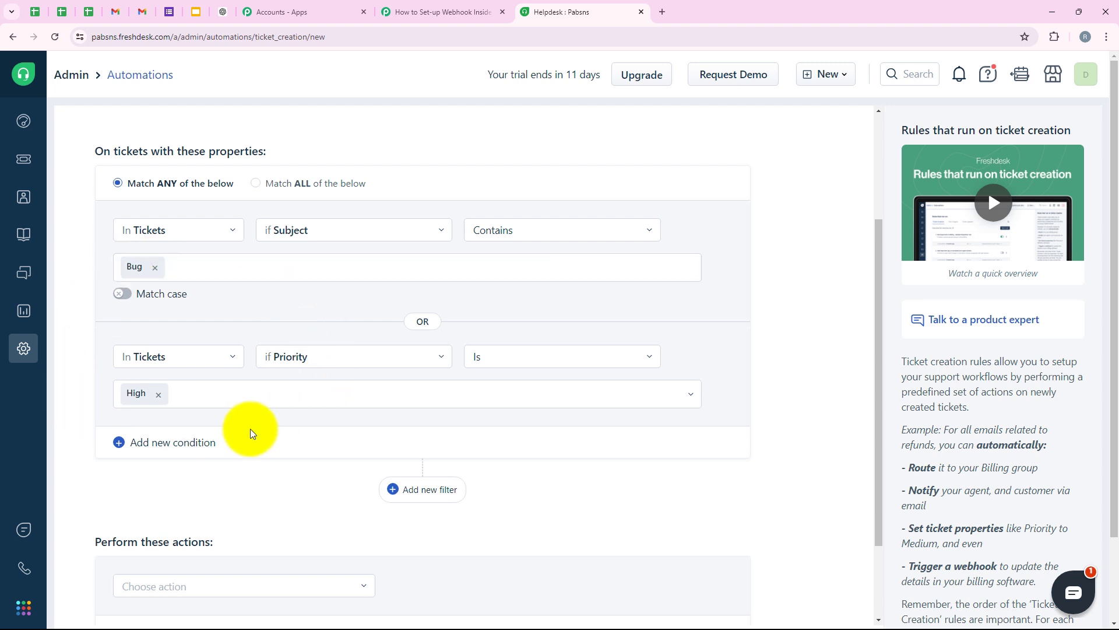
Review the match setting and both ticket conditions of the rule, down to the actions section.
scroll(251, 430, up, 1)
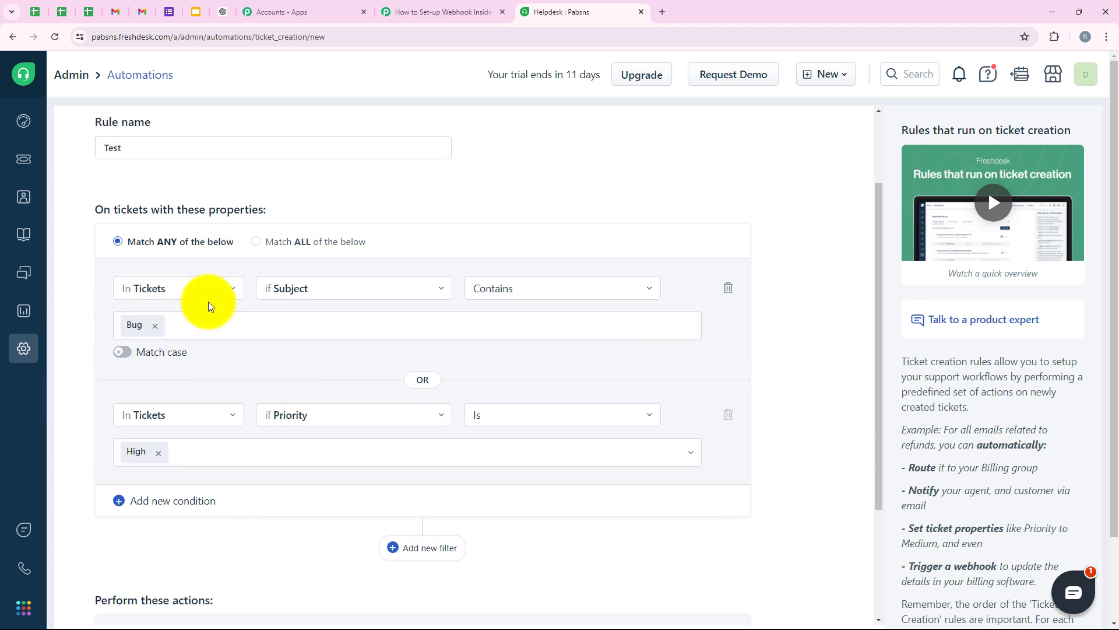
scroll(277, 353, up, 1)
scroll(299, 372, down, 1)
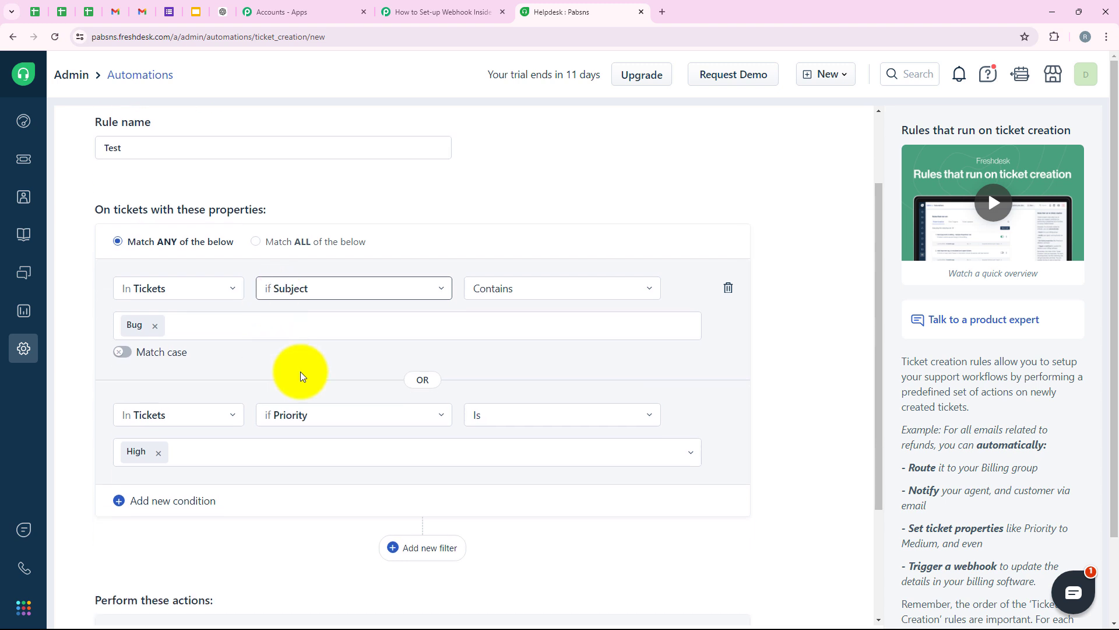
scroll(292, 425, down, 1)
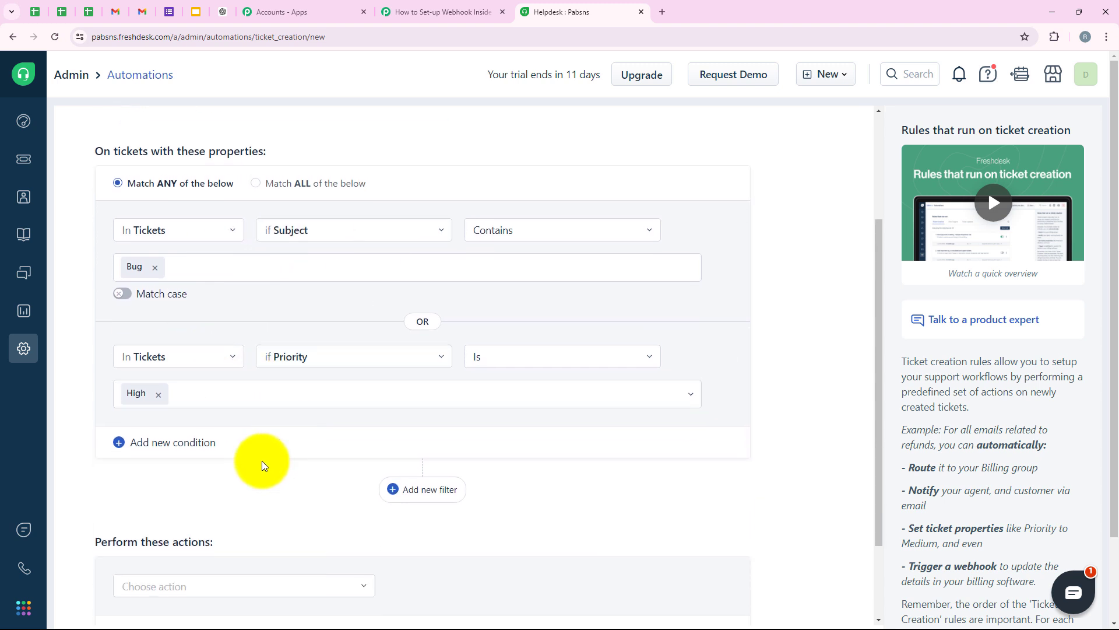
scroll(241, 505, up, 2)
scroll(240, 504, down, 2)
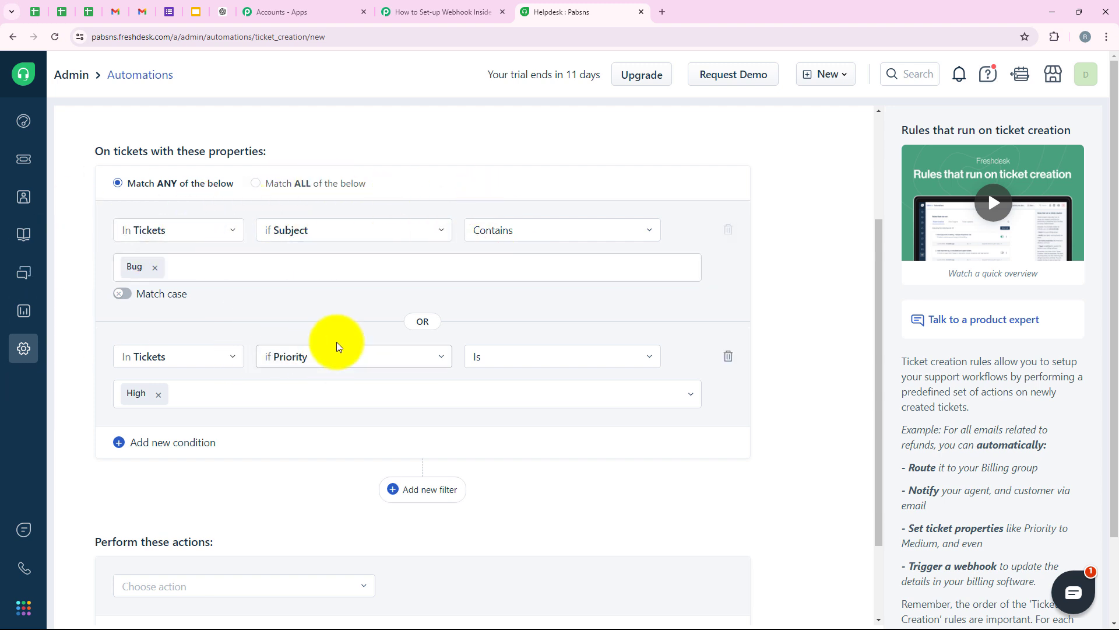
scroll(256, 242, down, 1)
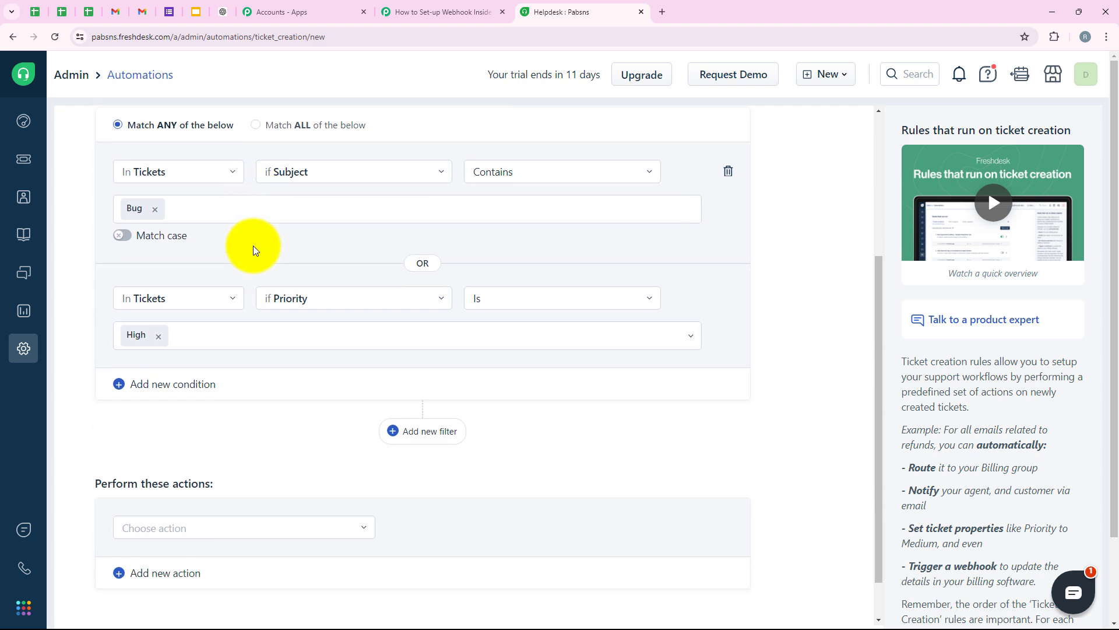
scroll(254, 249, down, 1)
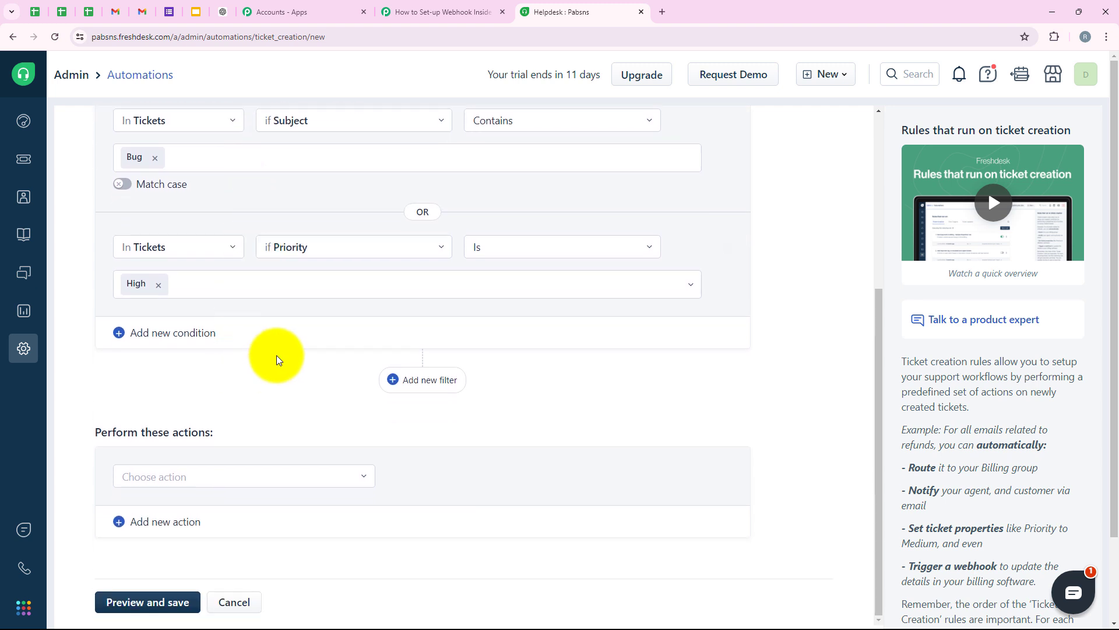
scroll(190, 396, up, 1)
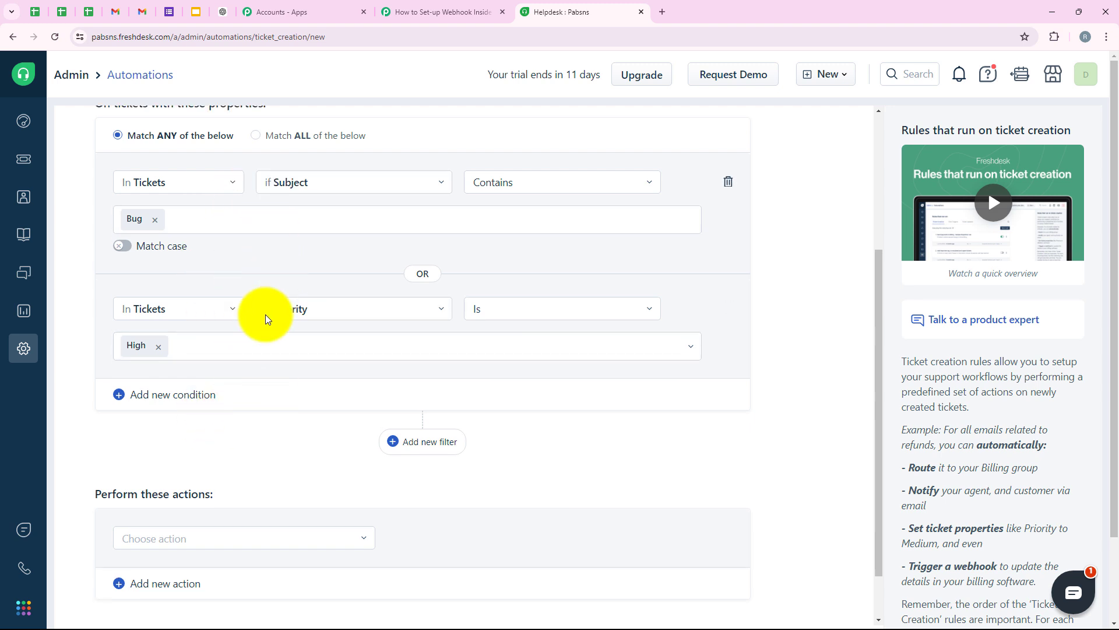
scroll(226, 461, down, 1)
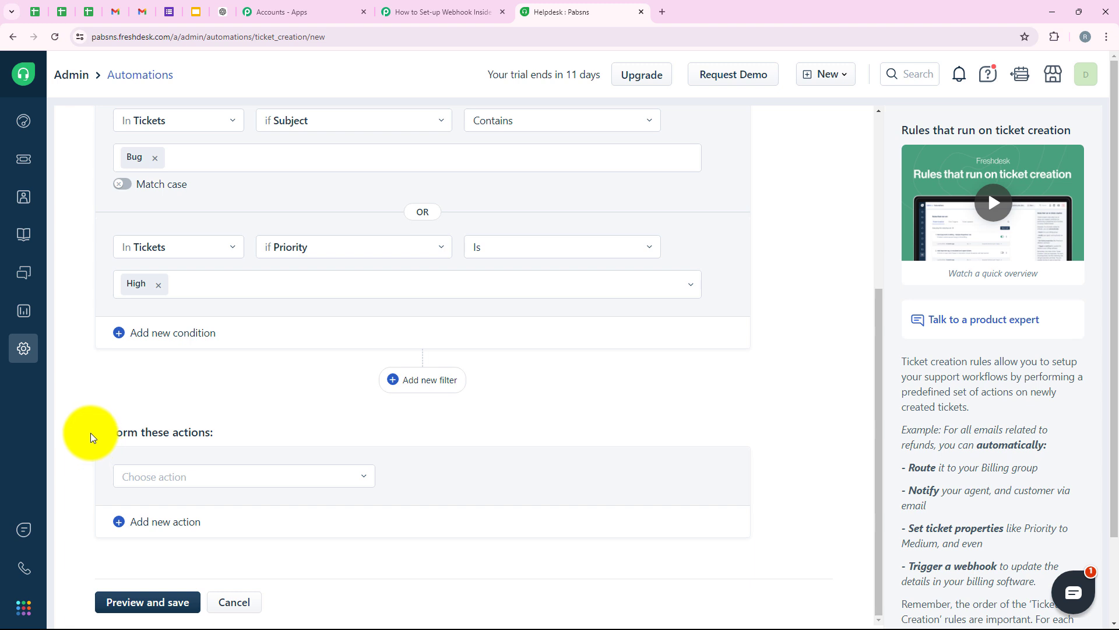
Choose Trigger webhook as the action the rule performs.
drag(90, 433, 225, 440)
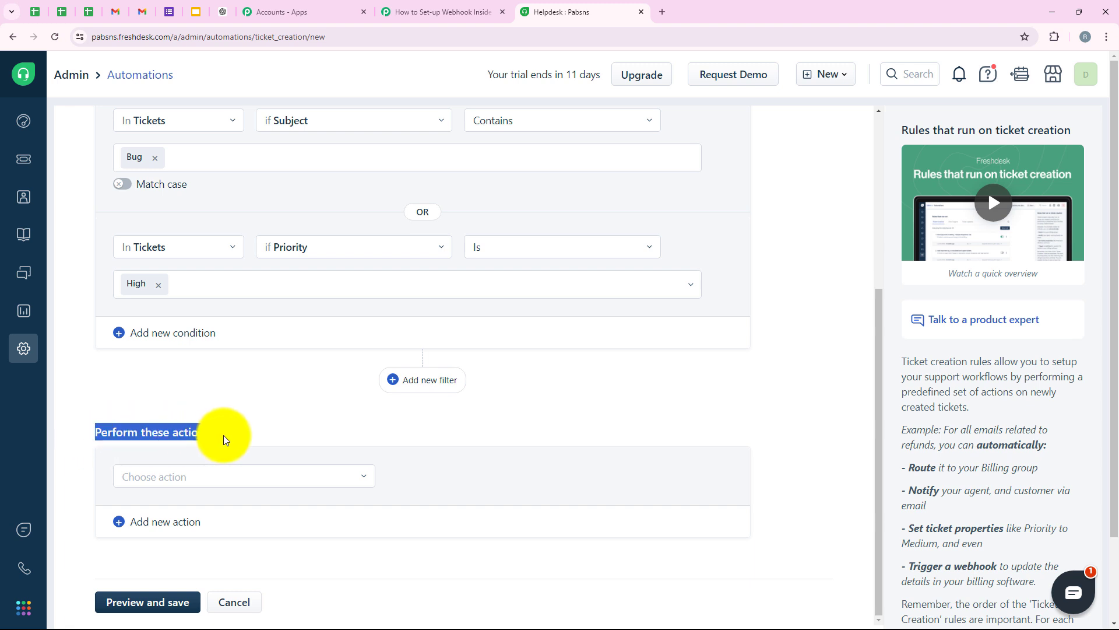
click(227, 439)
click(214, 473)
scroll(320, 355, down, 3)
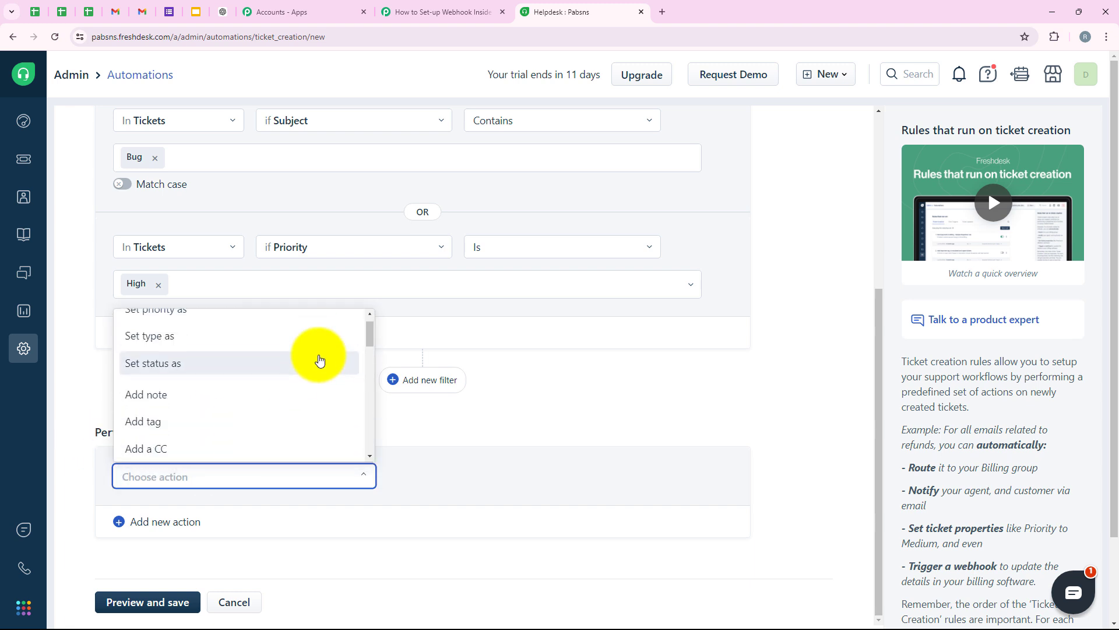
scroll(320, 359, down, 3)
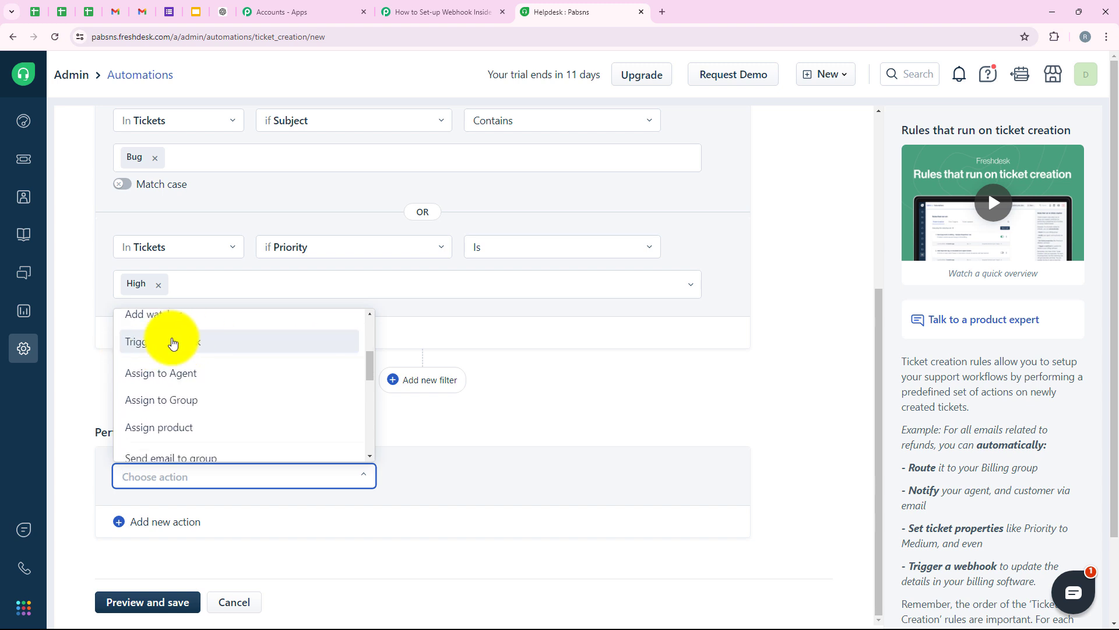
click(173, 343)
scroll(276, 408, down, 3)
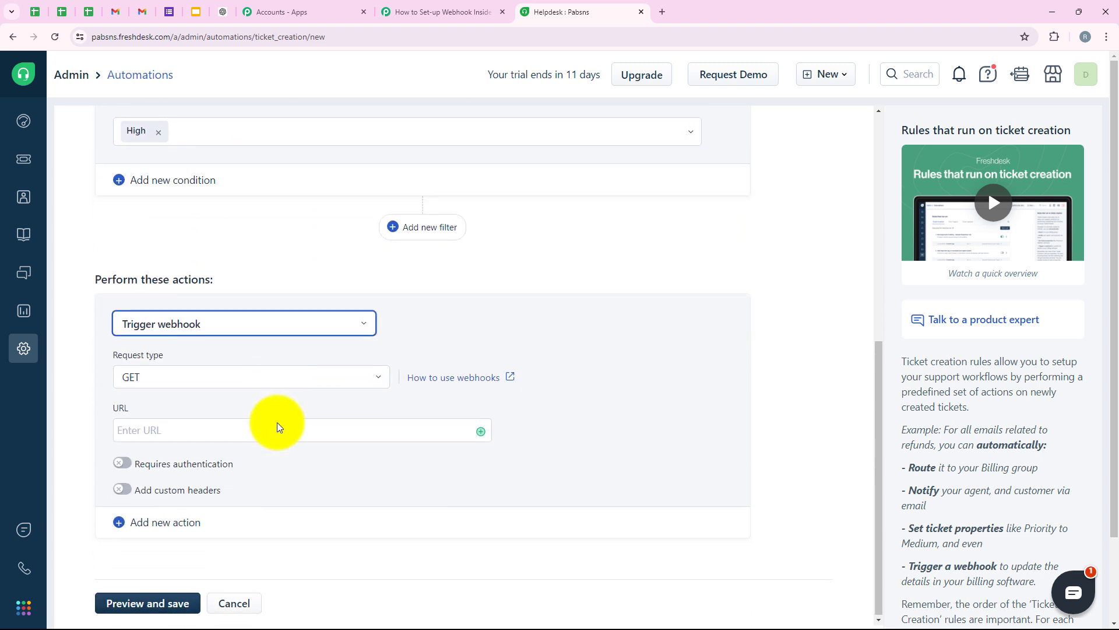
Set the webhook action's request type to POST.
drag(106, 352, 175, 349)
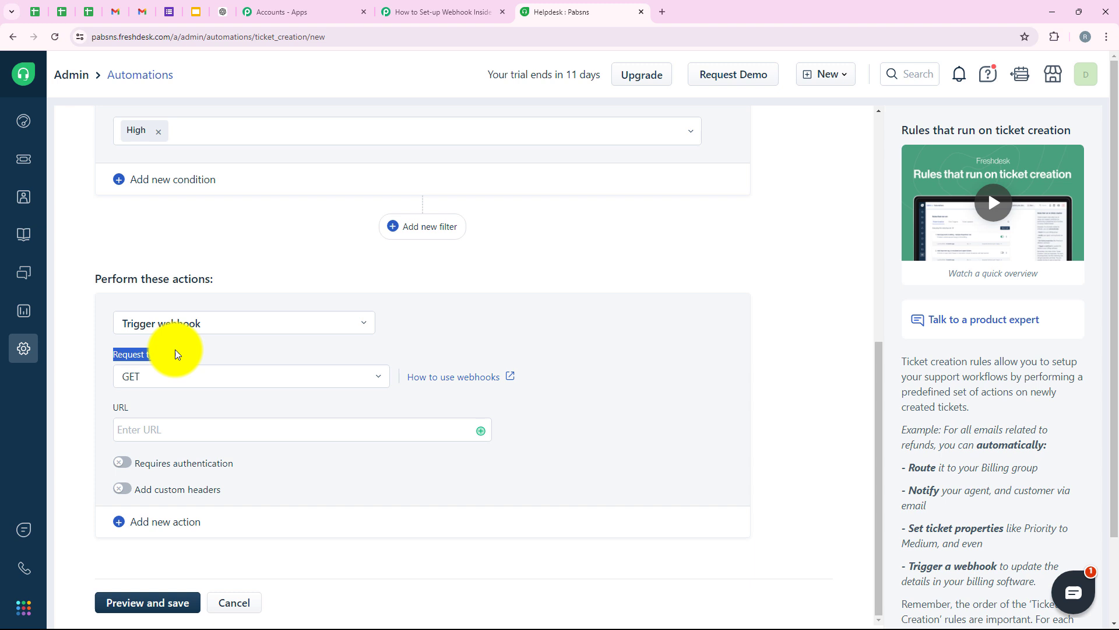
click(194, 386)
click(210, 446)
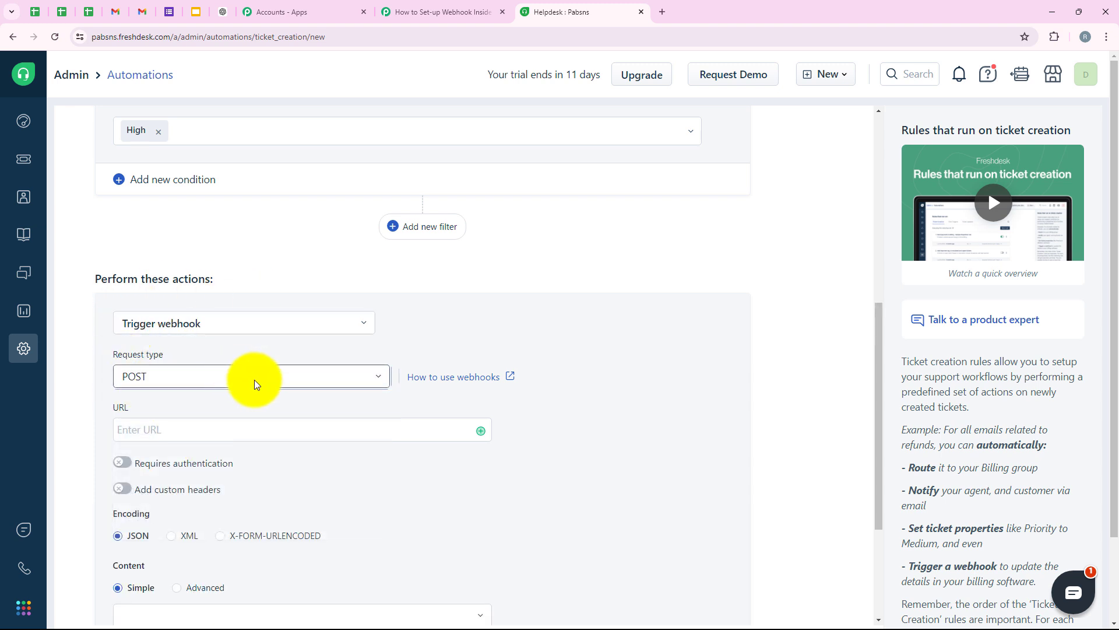
Switch to Pabbly Connect, copy the Freshdesk trigger's webhook URL, and return to the ticket creation rule in Freshdesk.
scroll(255, 380, down, 1)
drag(111, 348, 173, 366)
click(327, 138)
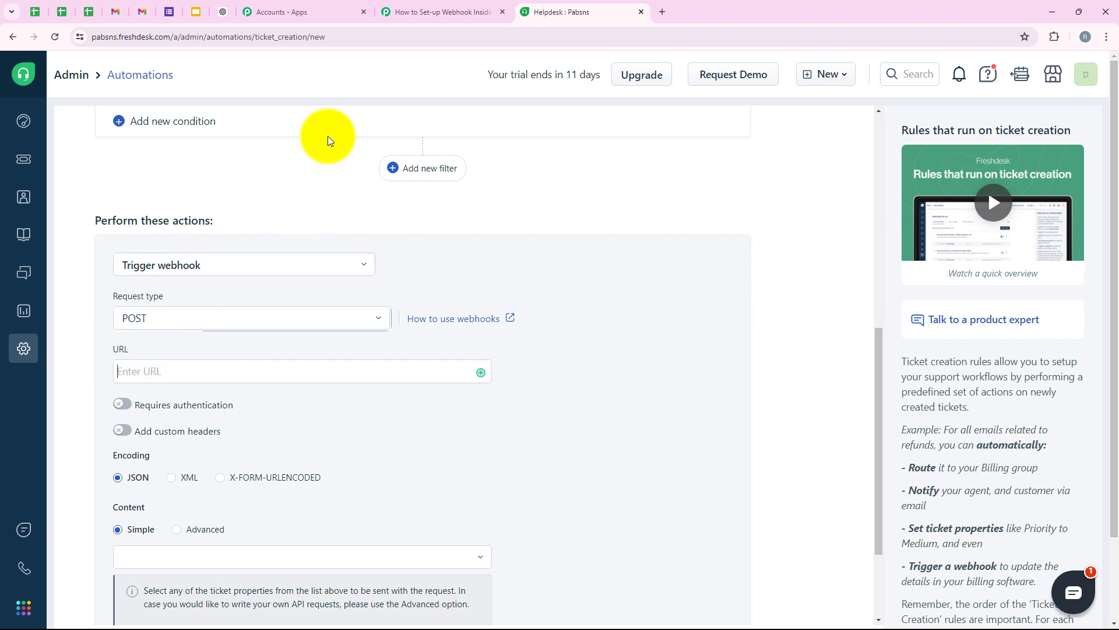
key(ctrl+shift+Tab)
click(879, 232)
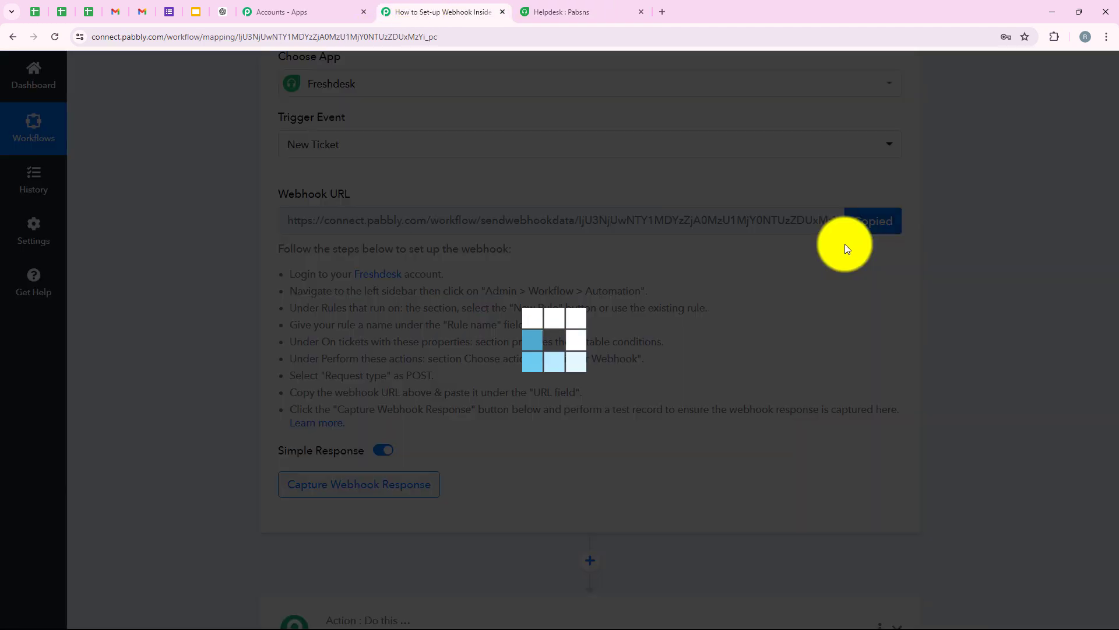
click(603, 5)
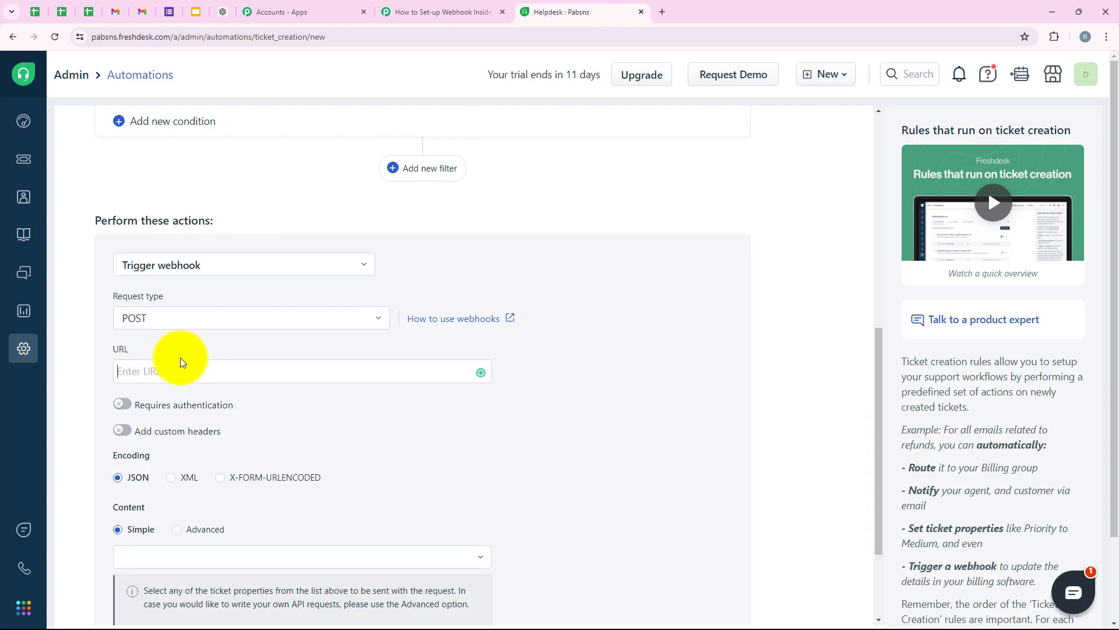
Paste the copied Pabbly Connect webhook URL as the webhook action's URL.
click(152, 379)
right_click(151, 379)
click(207, 252)
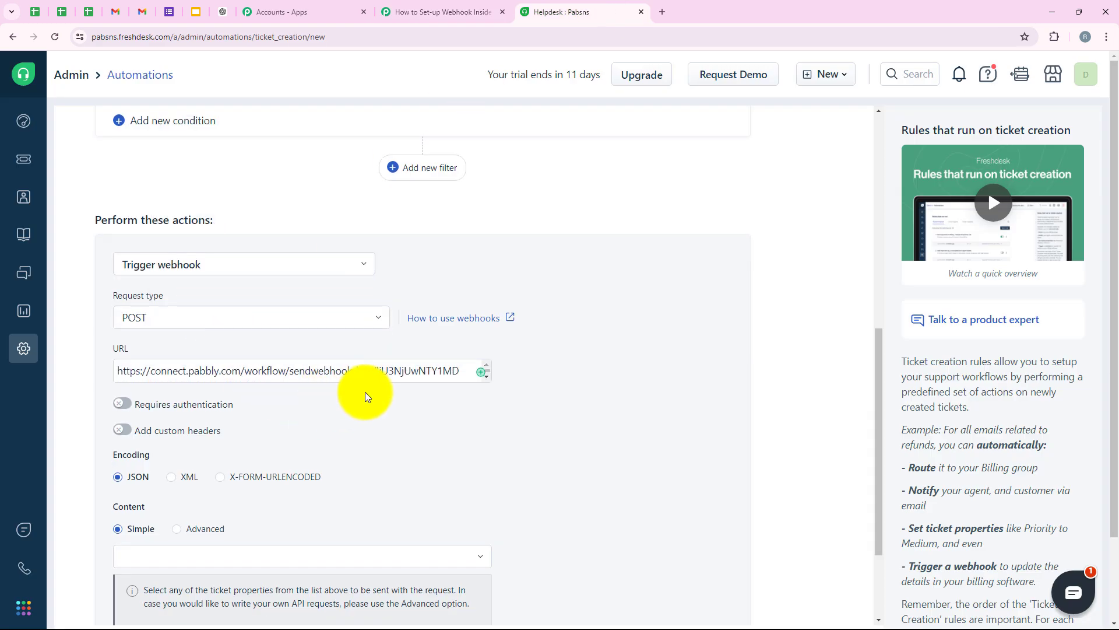
scroll(365, 392, down, 1)
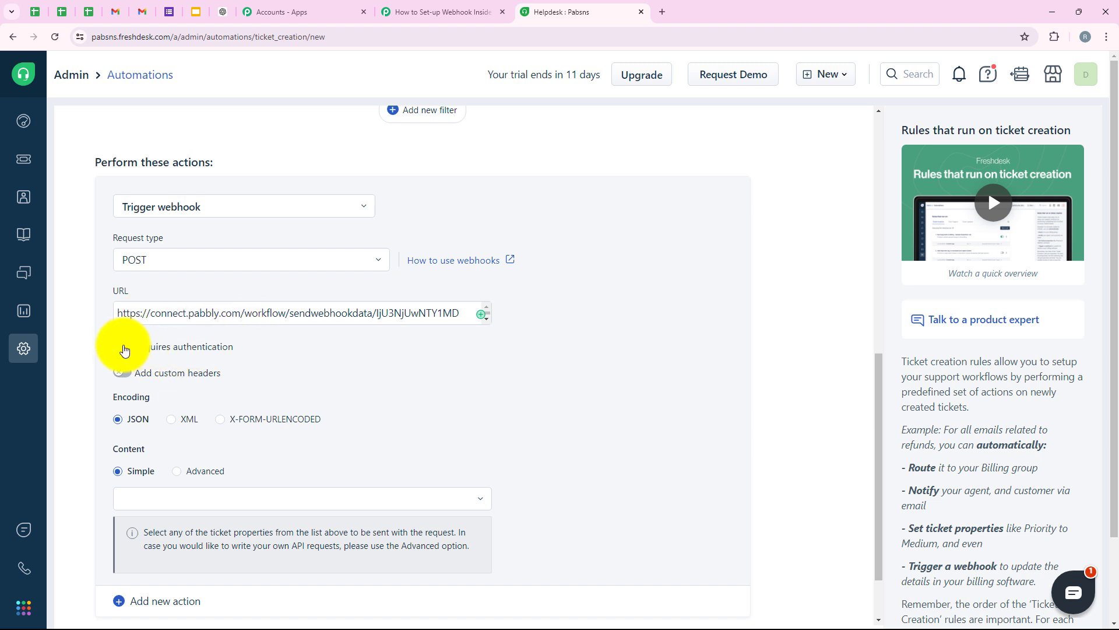
Review the webhook's authentication, encoding and content options, including the ticket properties offered for simple content.
scroll(292, 360, down, 1)
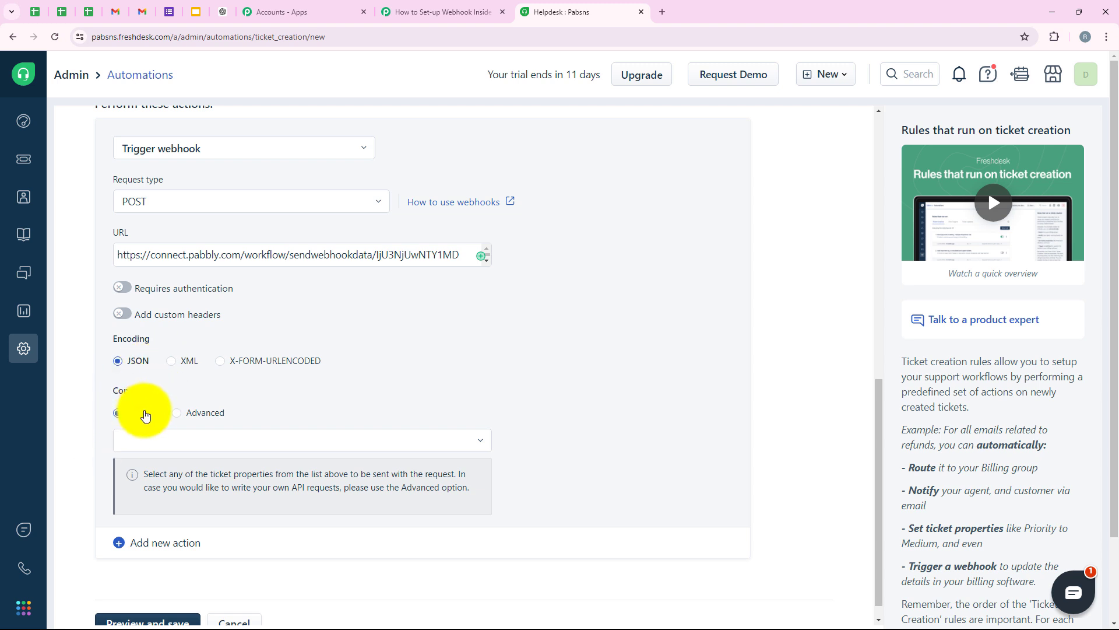
scroll(387, 303, down, 1)
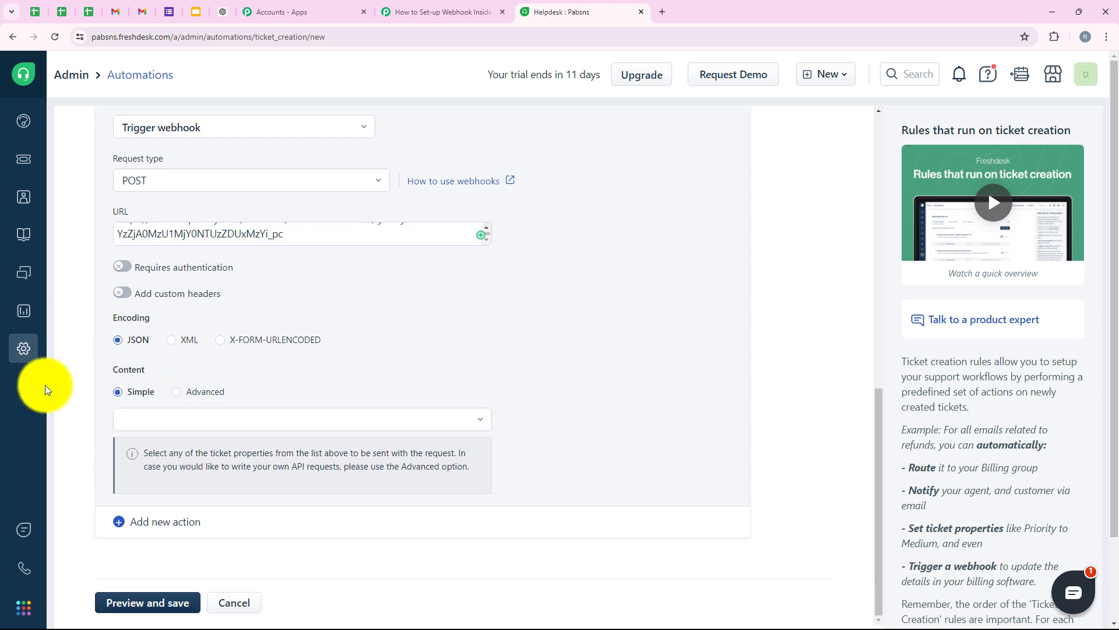
click(145, 424)
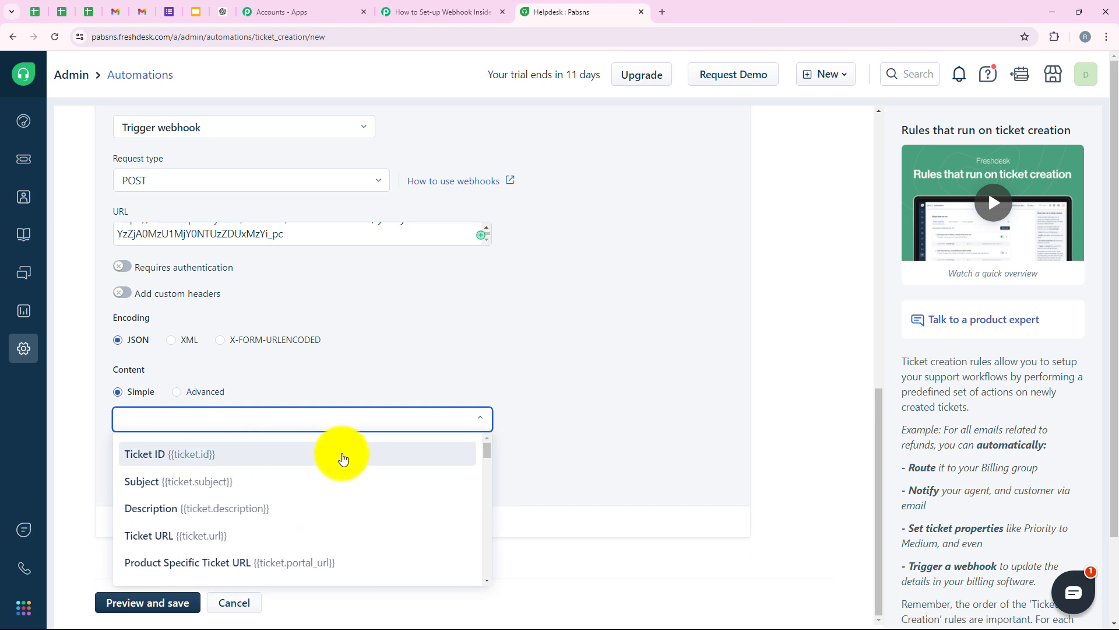
scroll(343, 459, down, 1)
scroll(342, 458, down, 10)
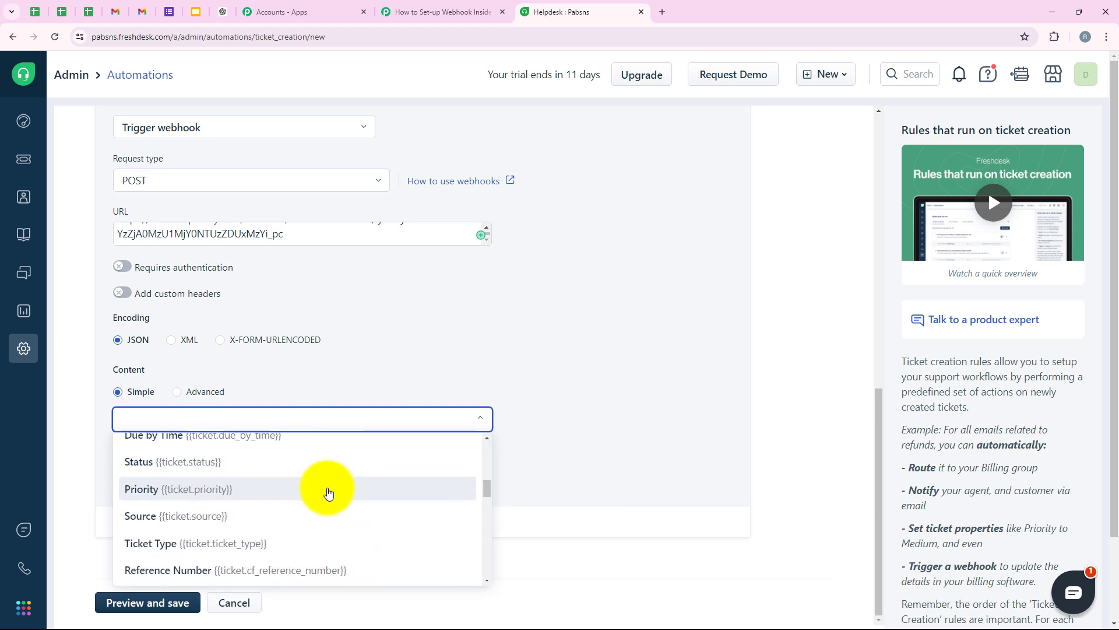
scroll(290, 505, up, 10)
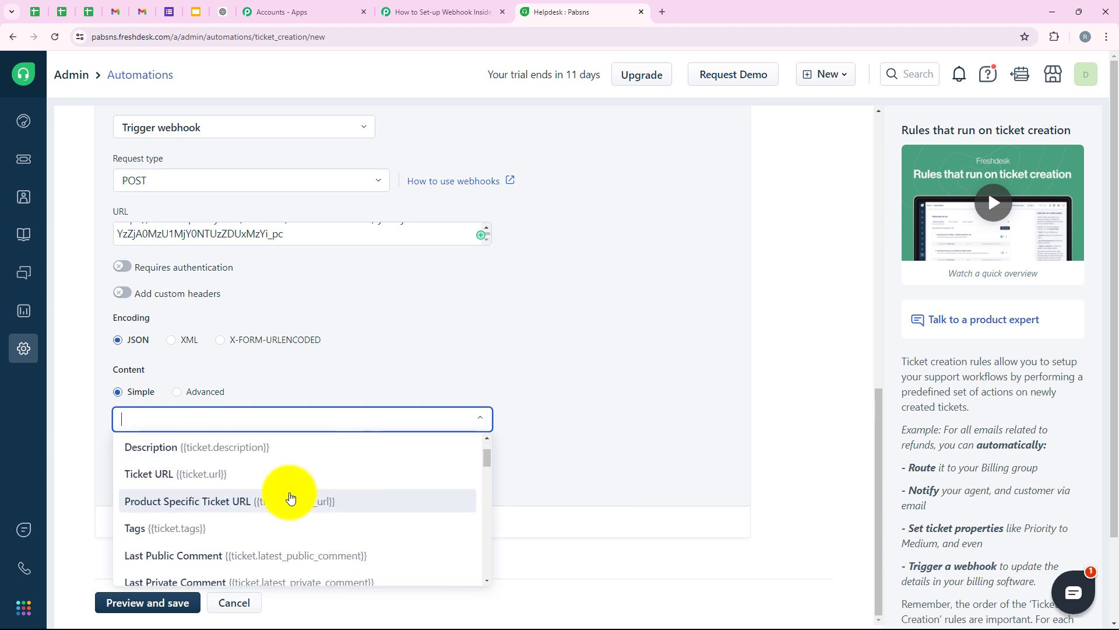
click(305, 395)
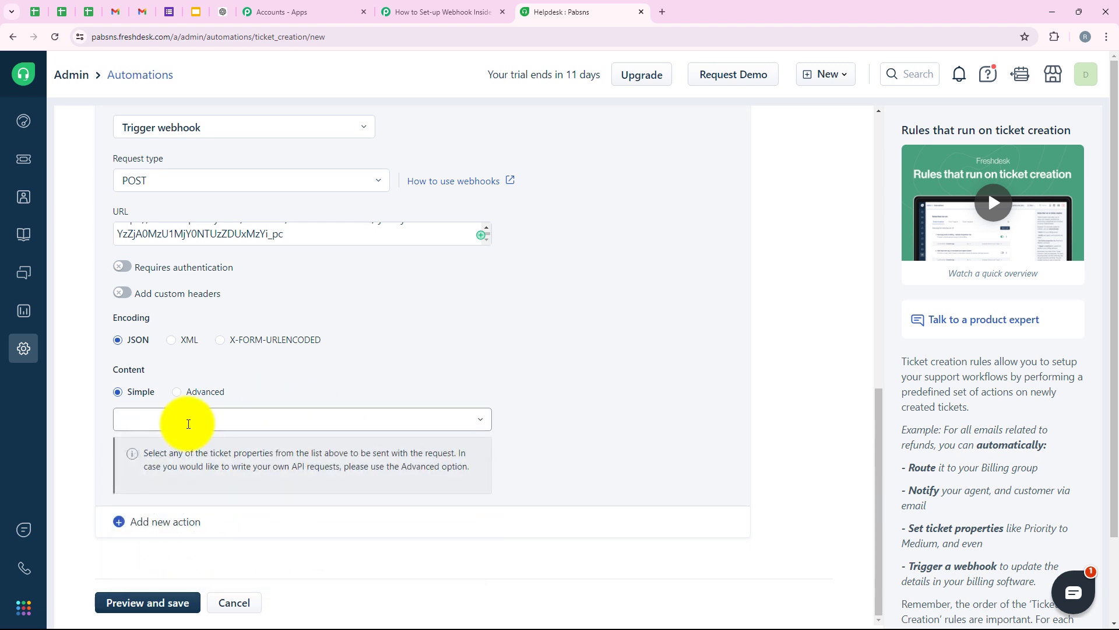
Add Ticket ID and Subject to the ticket properties in the webhook's simple content.
click(258, 432)
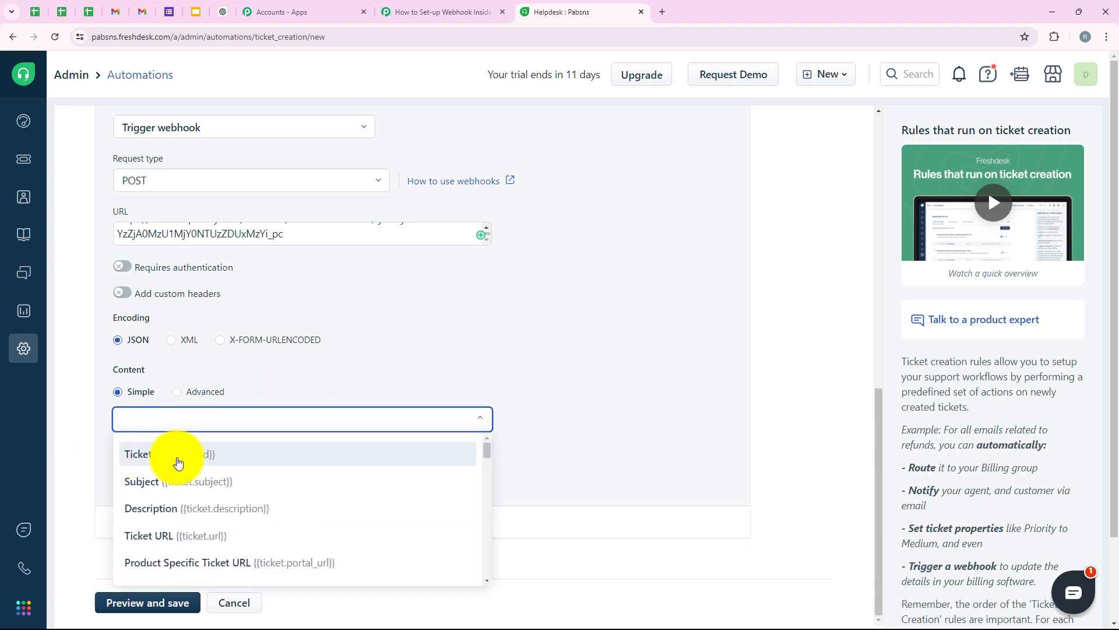
click(178, 462)
click(278, 418)
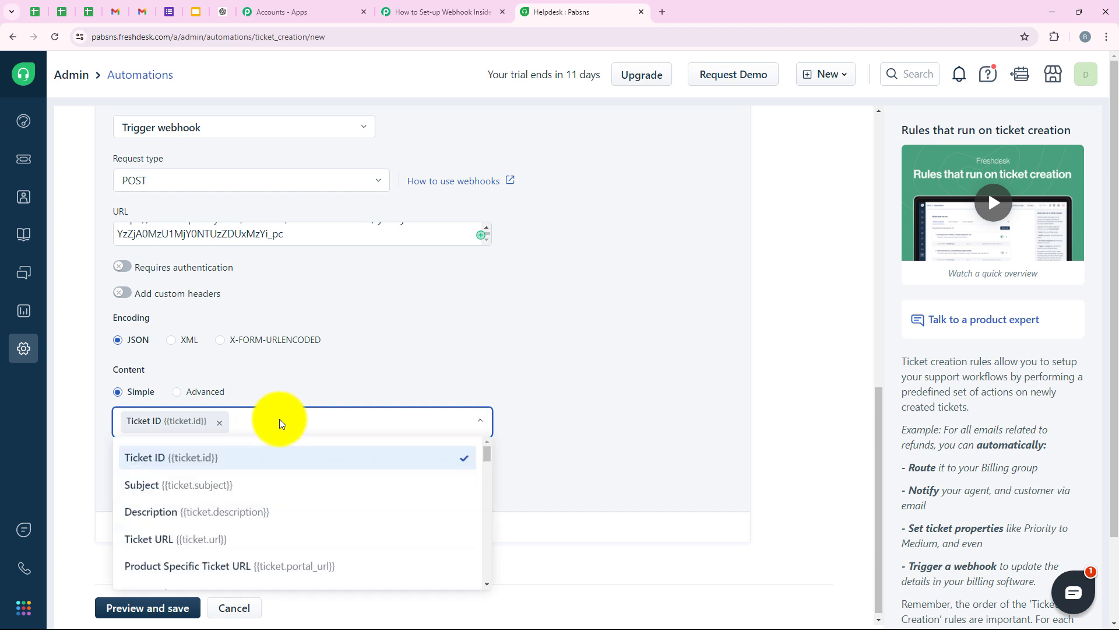
click(225, 489)
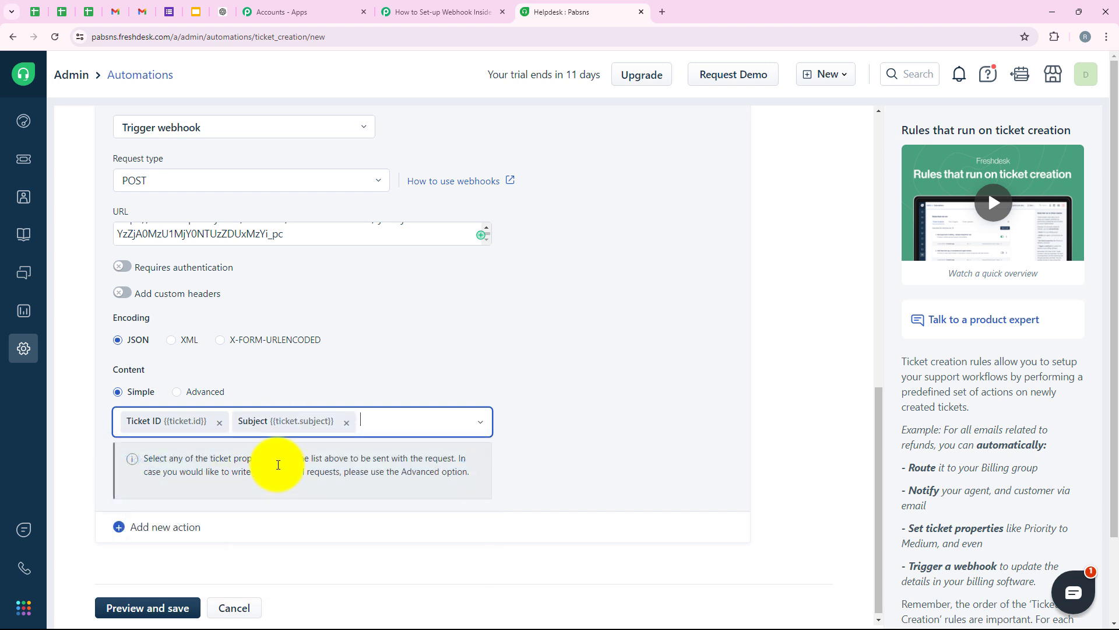
Include the ticket's Description and Priority in the webhook's simple content.
click(382, 415)
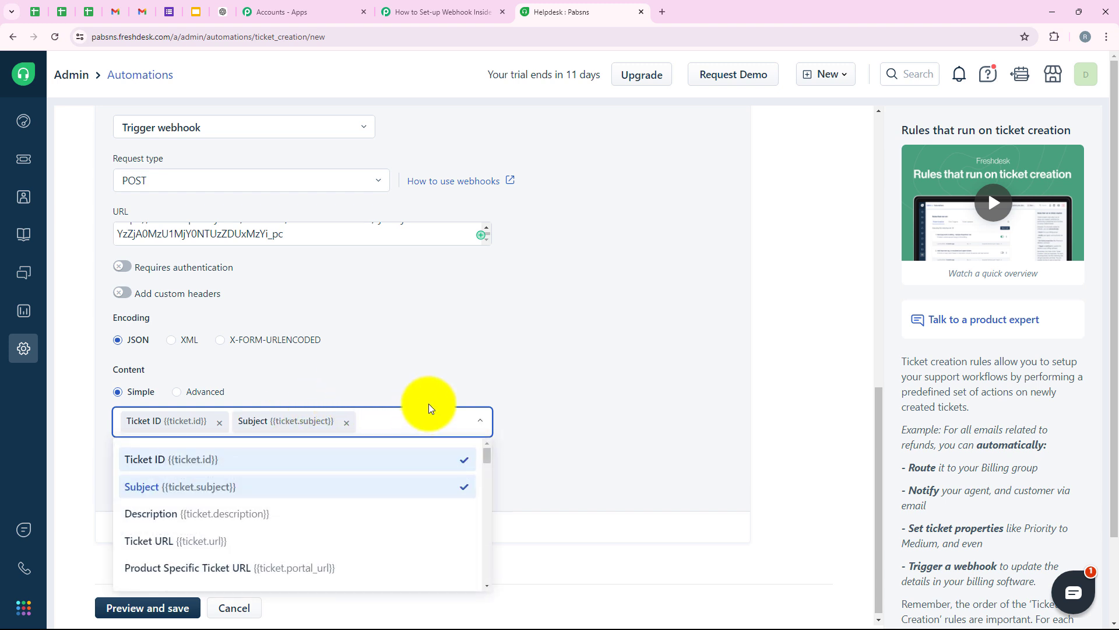
click(249, 525)
click(336, 437)
scroll(267, 493, down, 3)
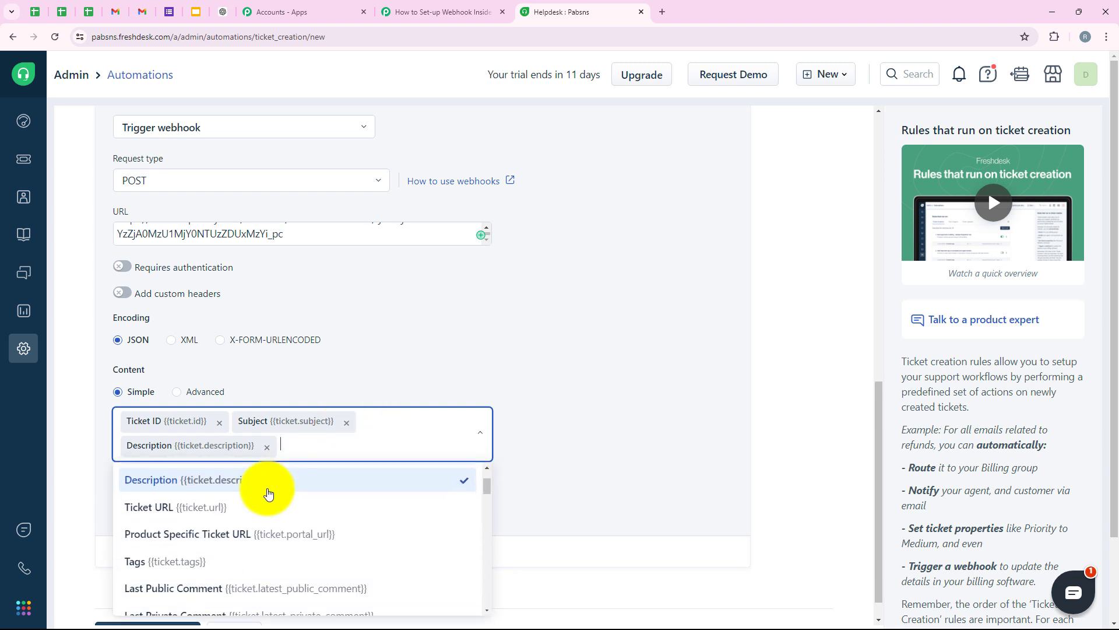
scroll(268, 495, down, 3)
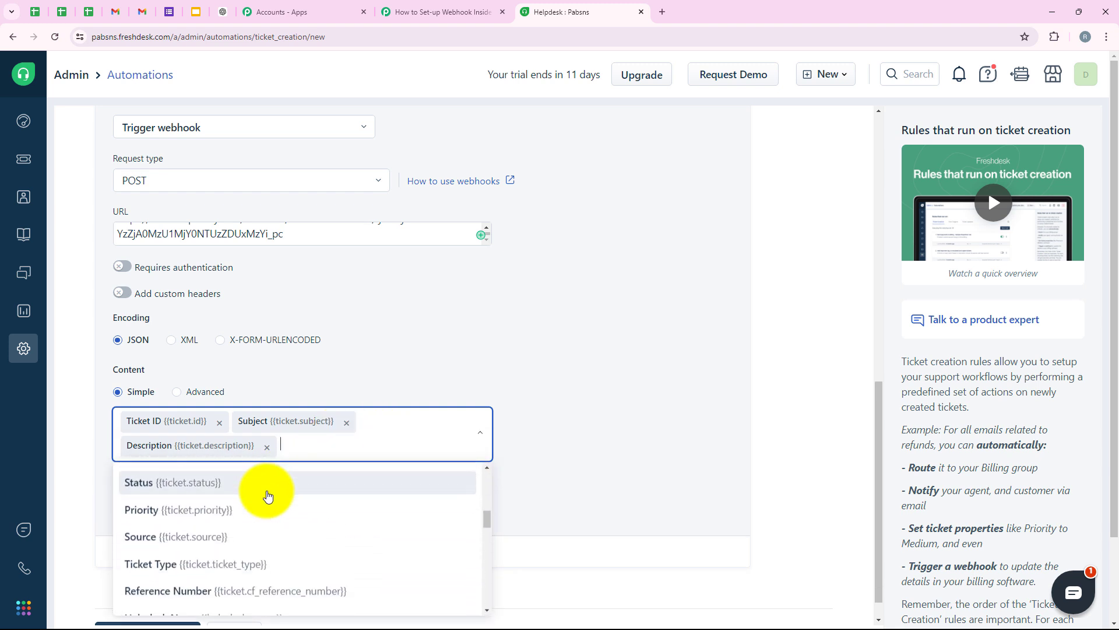
click(231, 513)
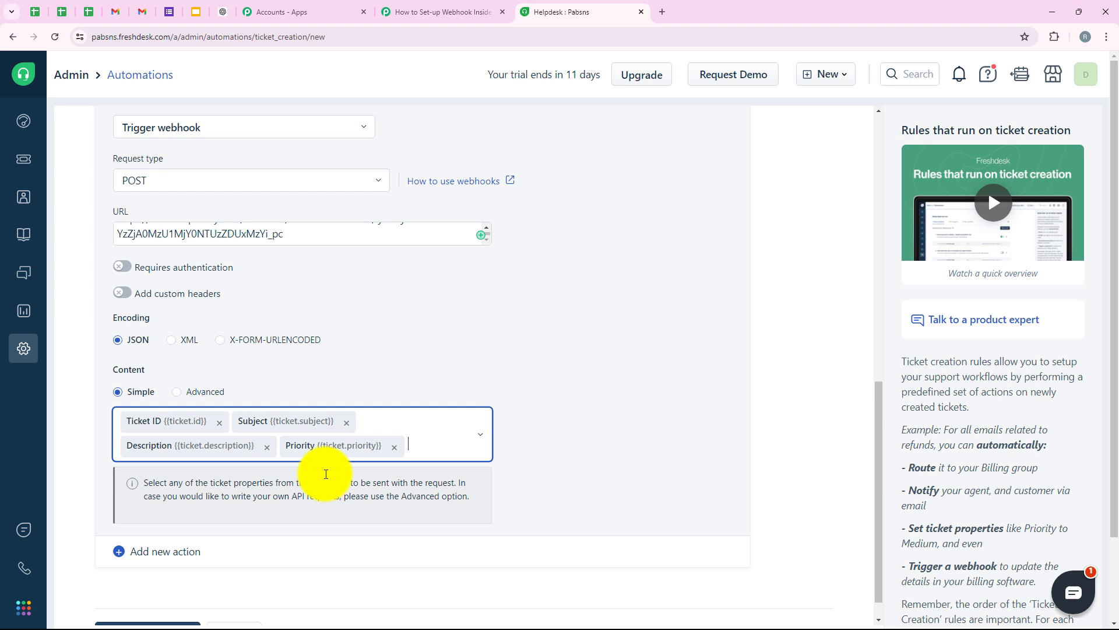
Find Contact Name among the ticket properties and add it to the webhook's simple content.
click(422, 445)
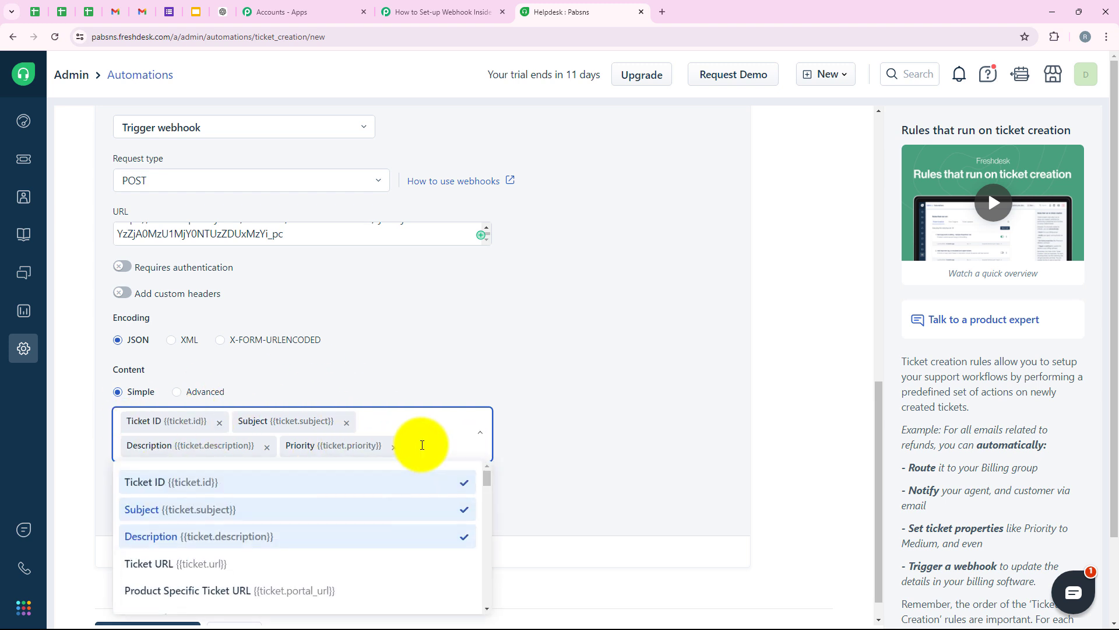
scroll(260, 508, down, 2)
scroll(260, 509, down, 3)
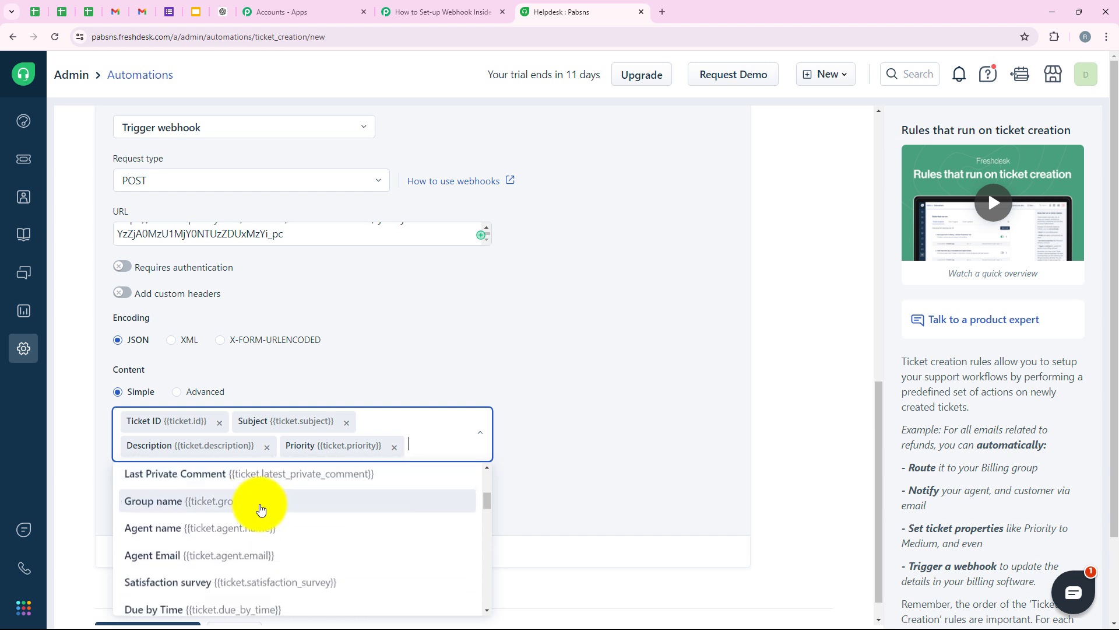
scroll(182, 534, down, 5)
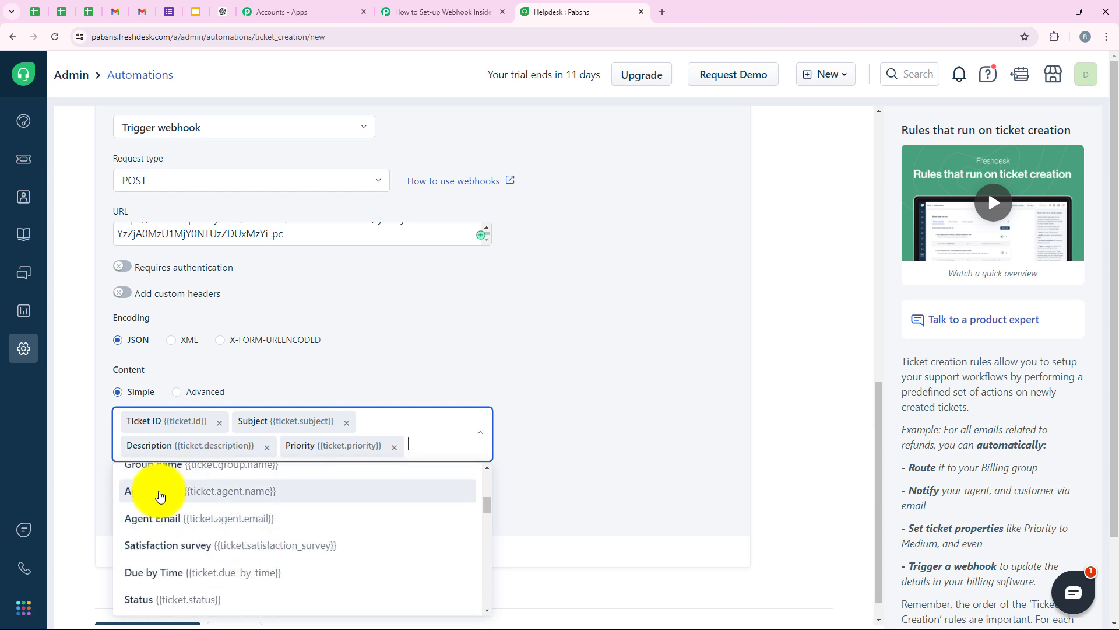
scroll(200, 548, down, 3)
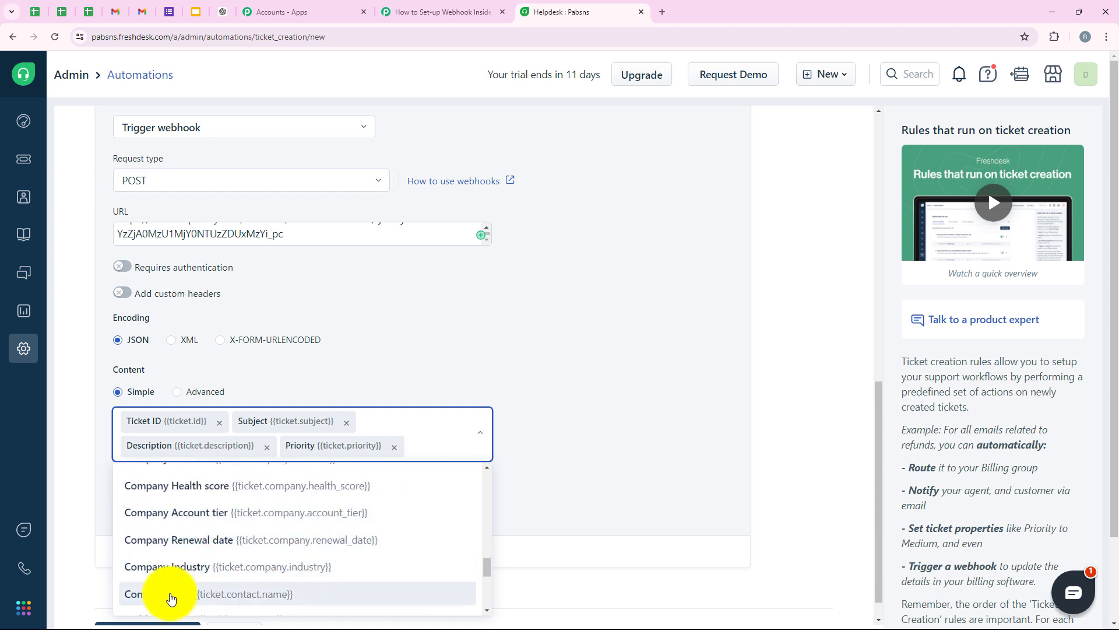
click(171, 596)
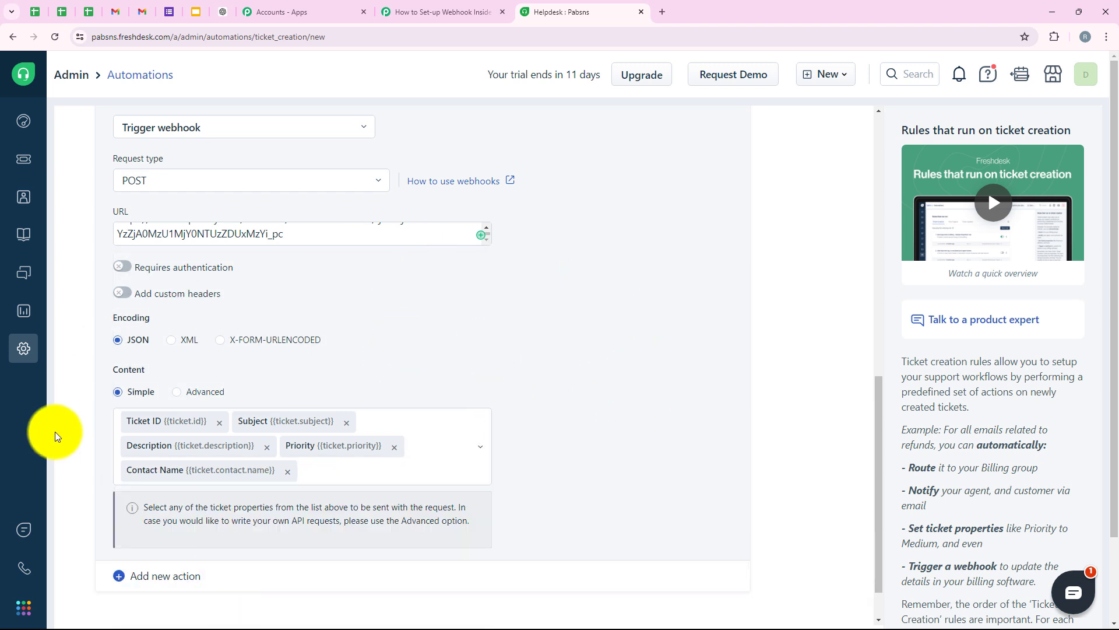
scroll(501, 373, down, 1)
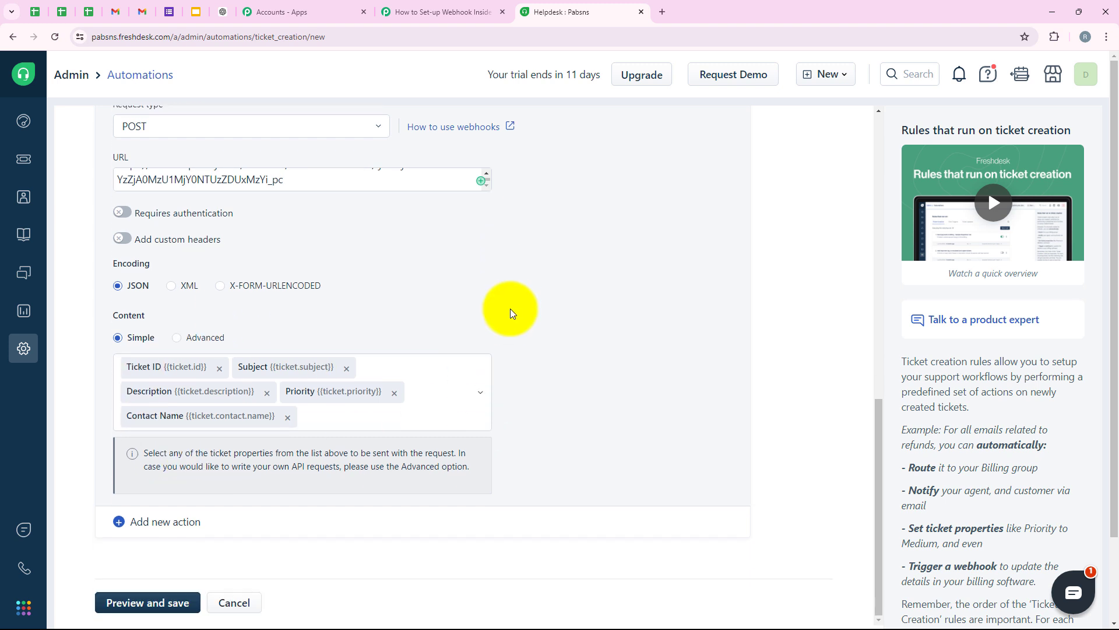
scroll(509, 309, down, 1)
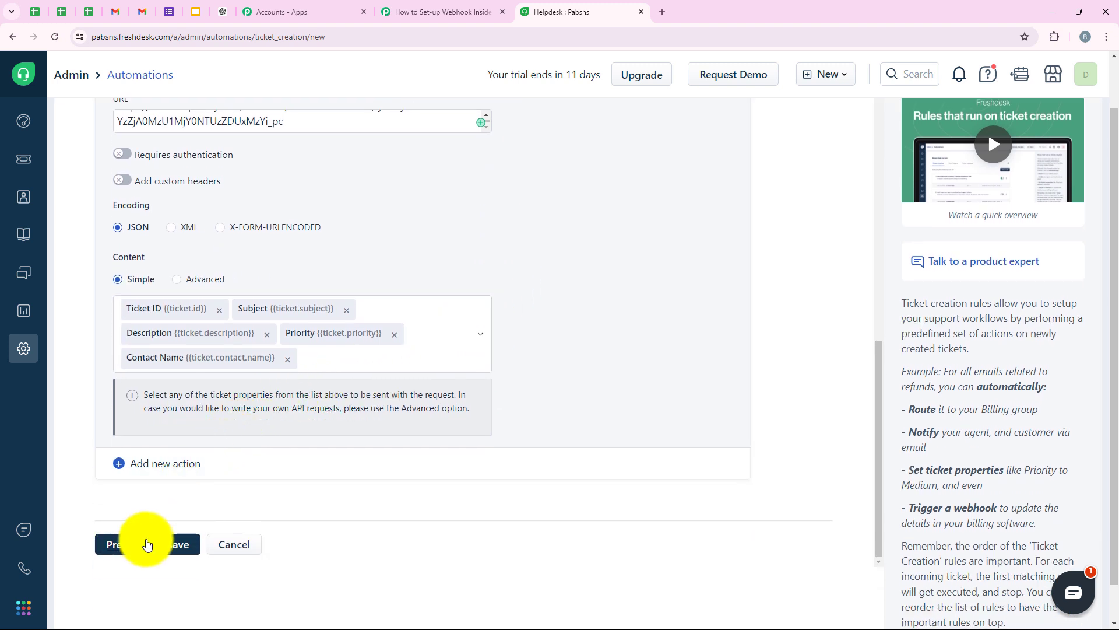
click(370, 357)
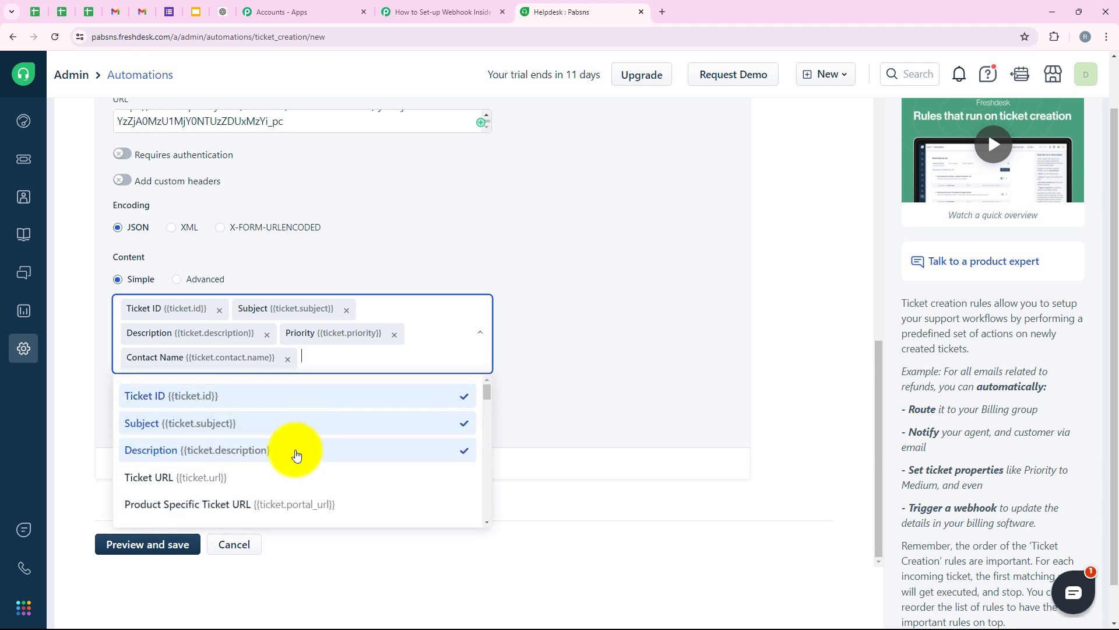
scroll(294, 458, down, 5)
scroll(292, 462, up, 5)
click(688, 337)
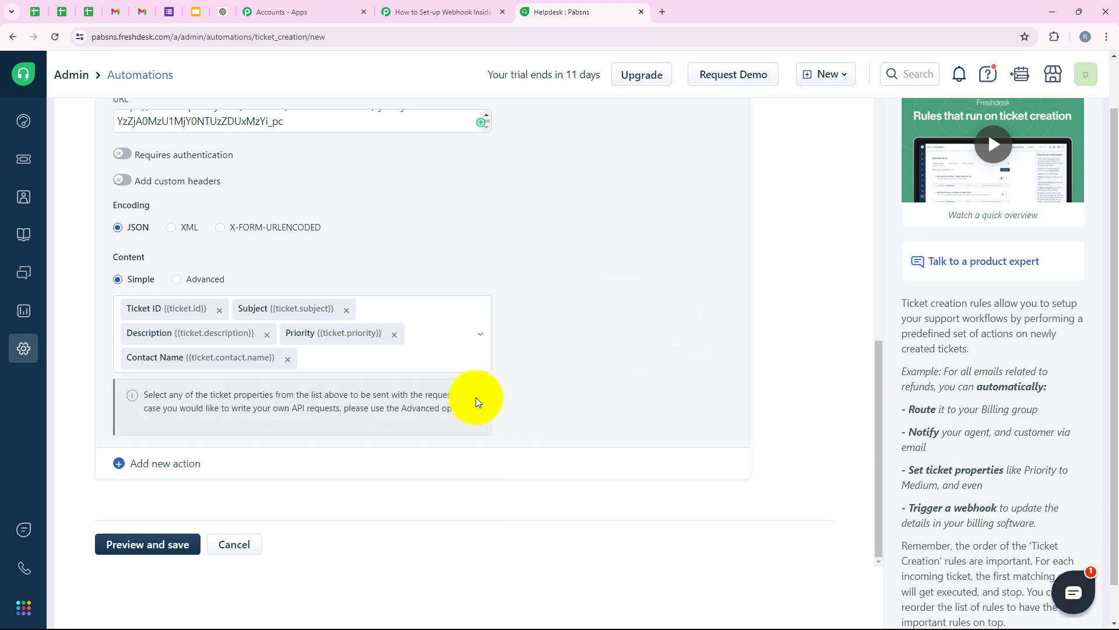
Preview the rule's summary of conditions and webhook action, and save and enable the rule.
click(145, 547)
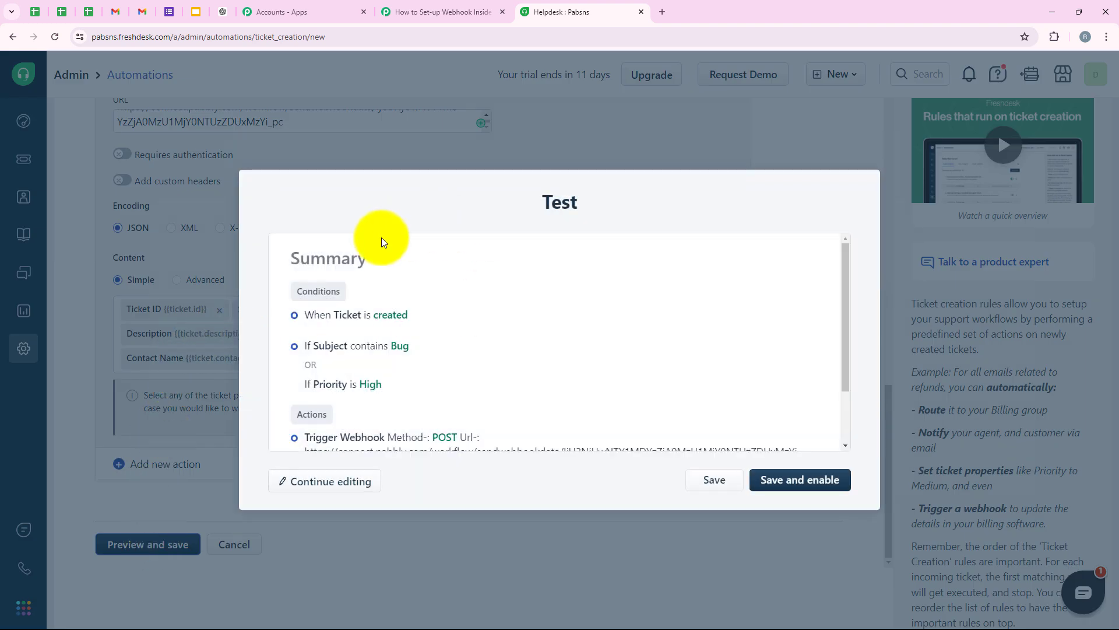
scroll(373, 276, down, 3)
scroll(310, 282, up, 3)
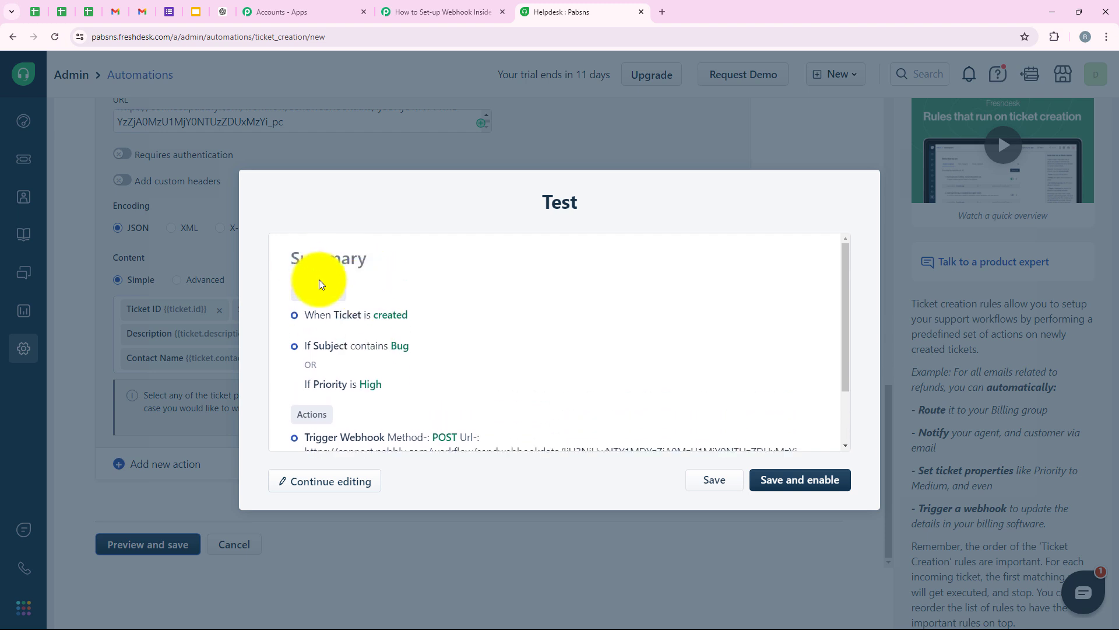
scroll(302, 271, down, 2)
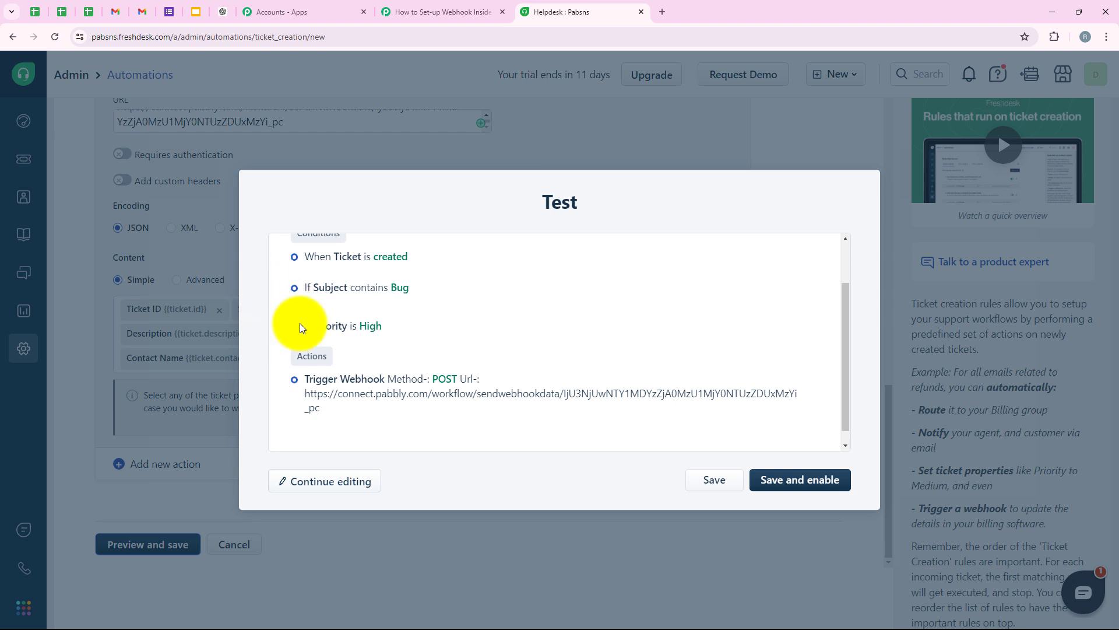
scroll(505, 252, down, 1)
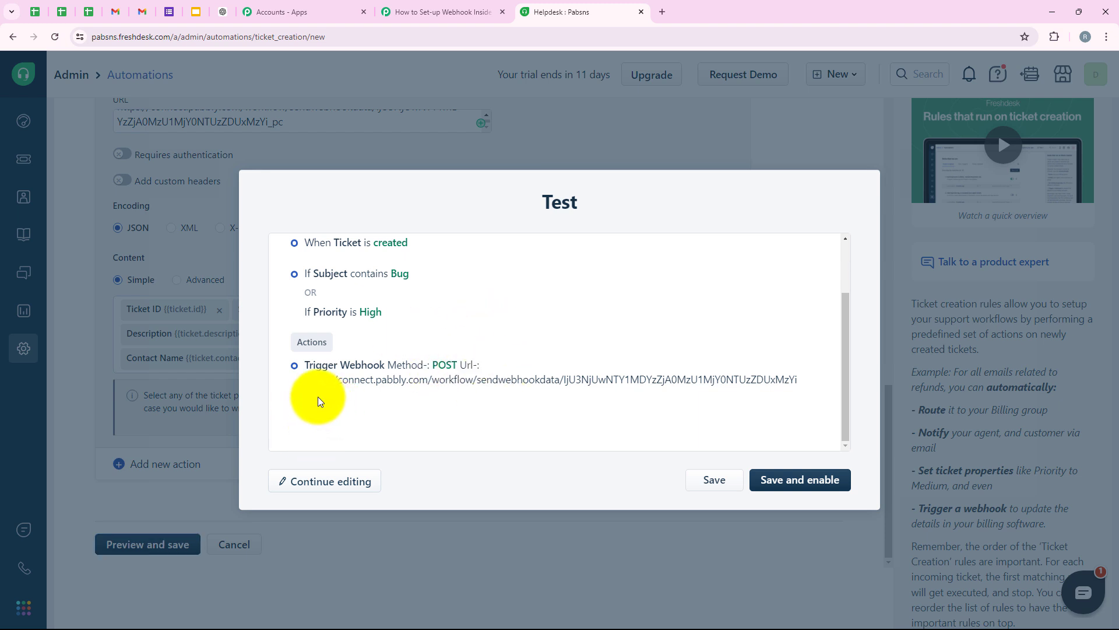
drag(317, 395, 309, 377)
click(387, 402)
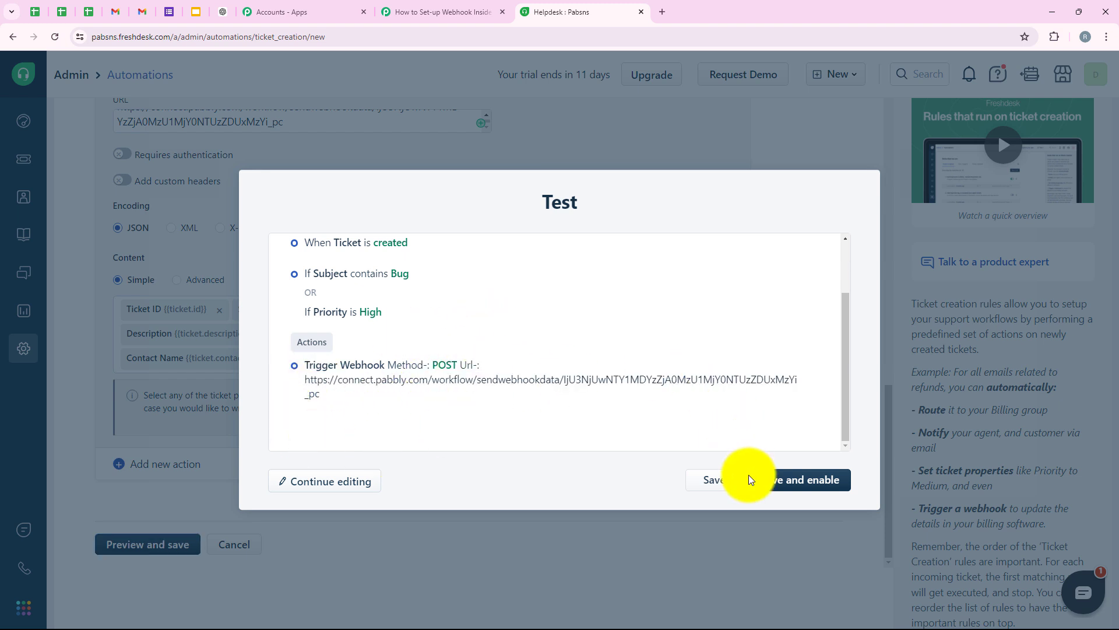
click(786, 489)
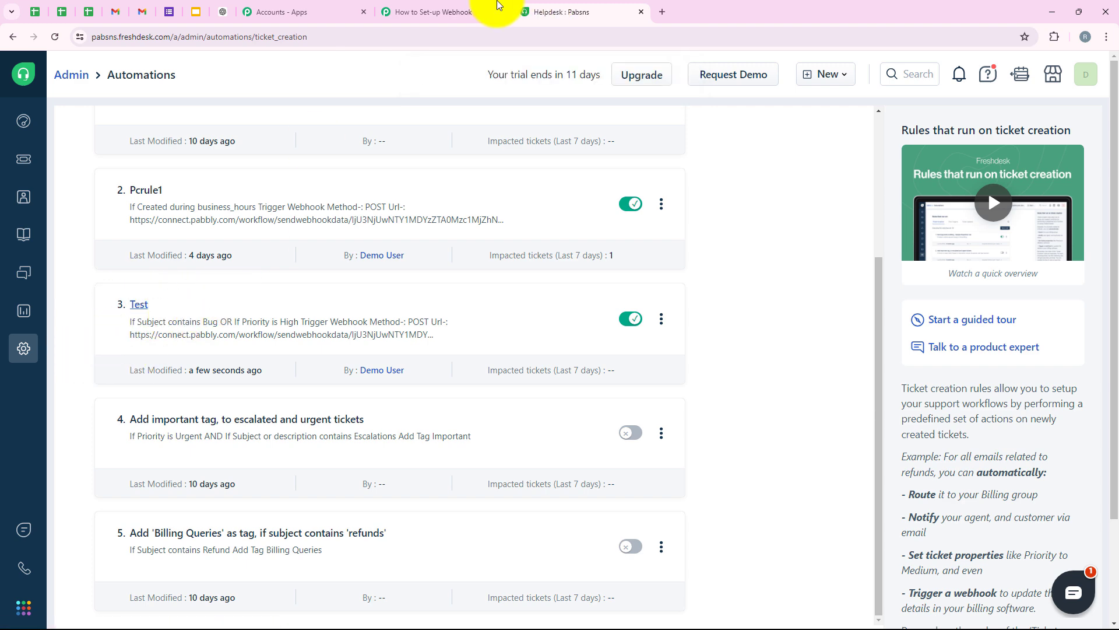
Switch to Pabbly Connect and review the Freshdesk trigger's webhook response status and its note about making a test submission.
click(466, 12)
scroll(373, 279, down, 2)
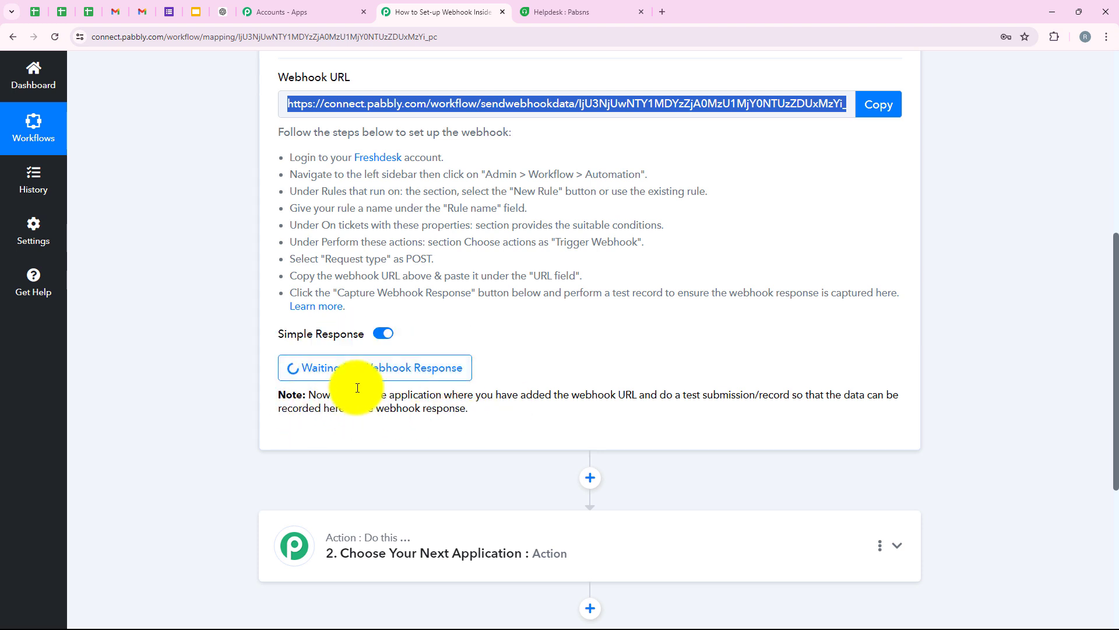
click(682, 396)
drag(682, 396, 785, 390)
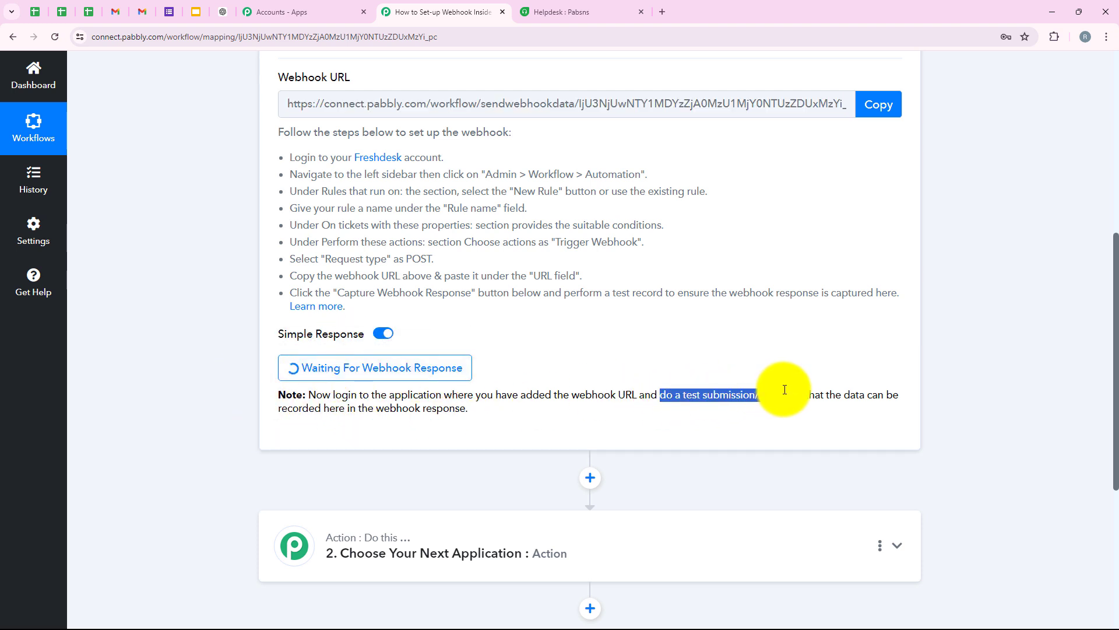
click(781, 385)
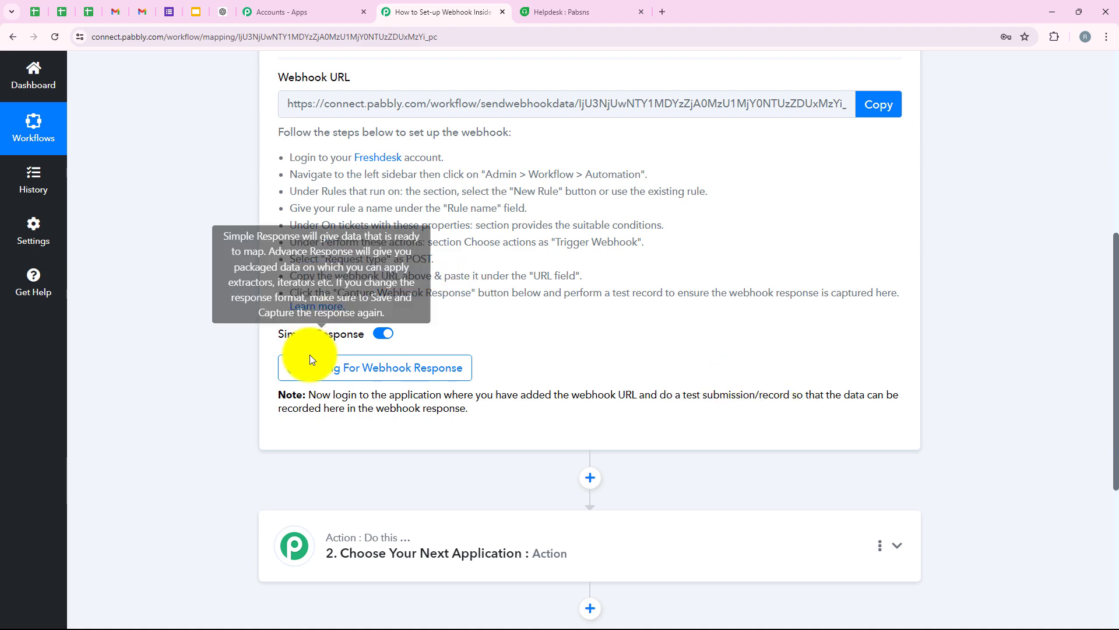
scroll(522, 368, up, 2)
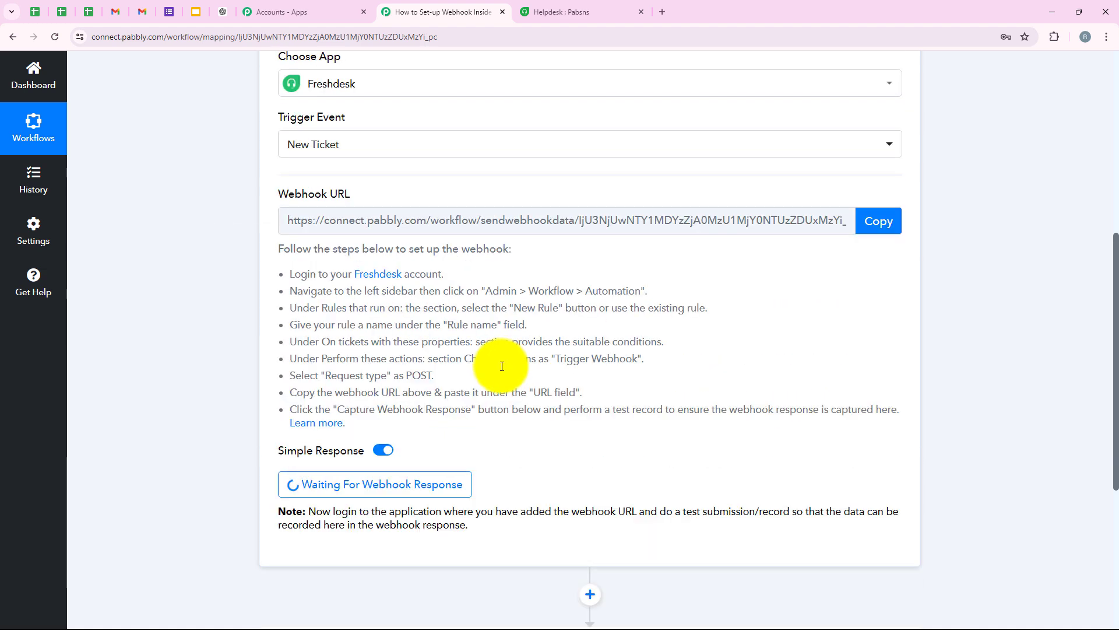
scroll(500, 363, down, 1)
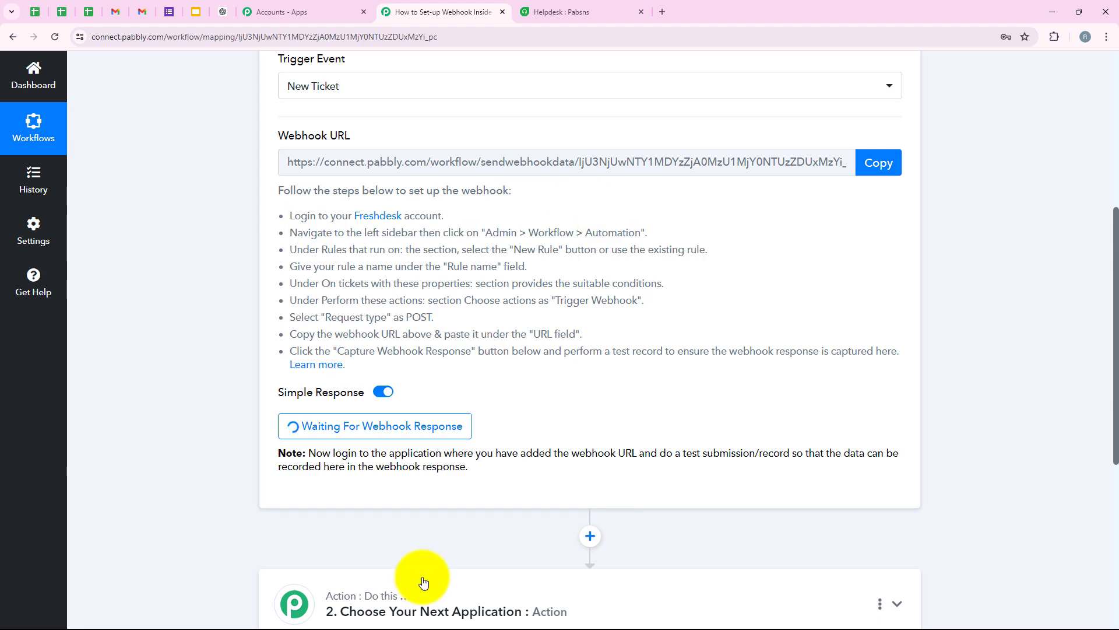
Switch to Freshdesk and start a new ticket, choosing the first demo contact found by searching "Demo".
click(546, 6)
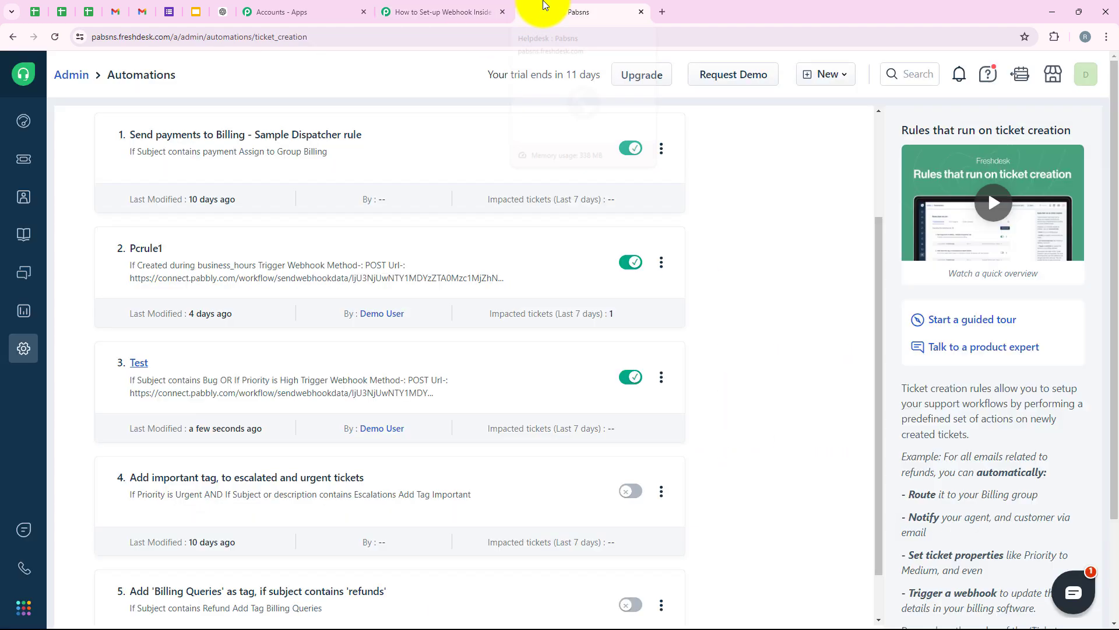
click(827, 69)
click(792, 110)
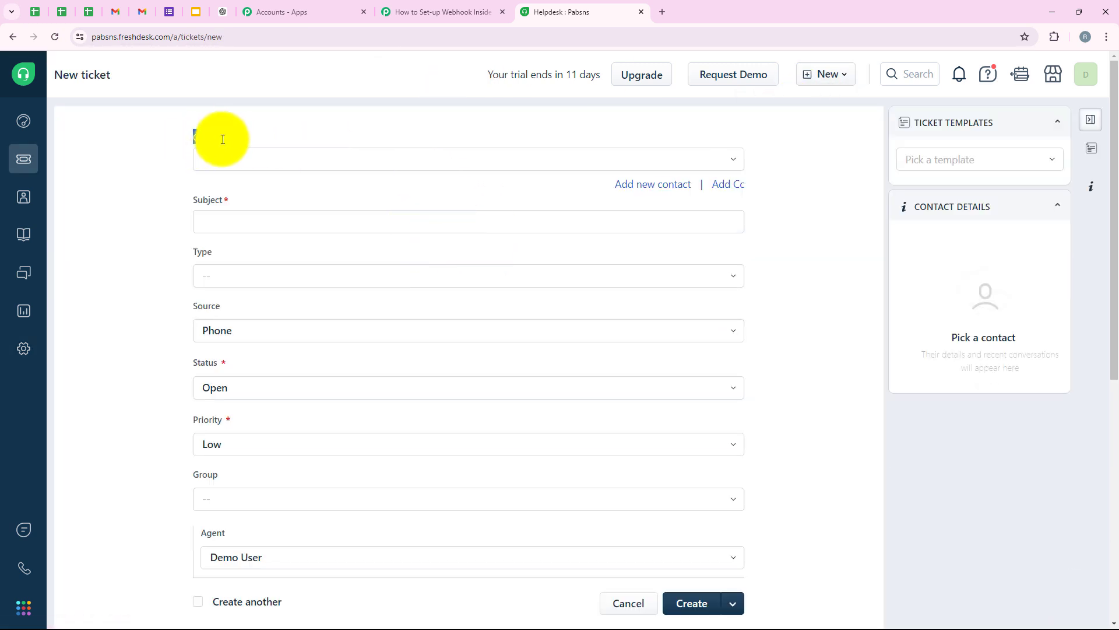
click(243, 160)
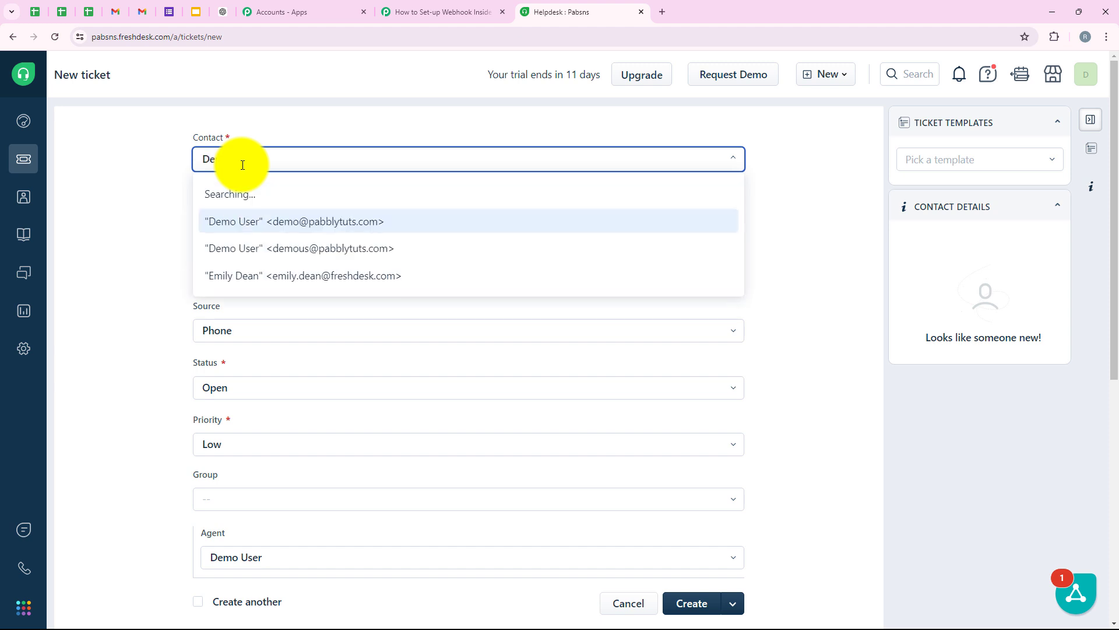
text(mo)
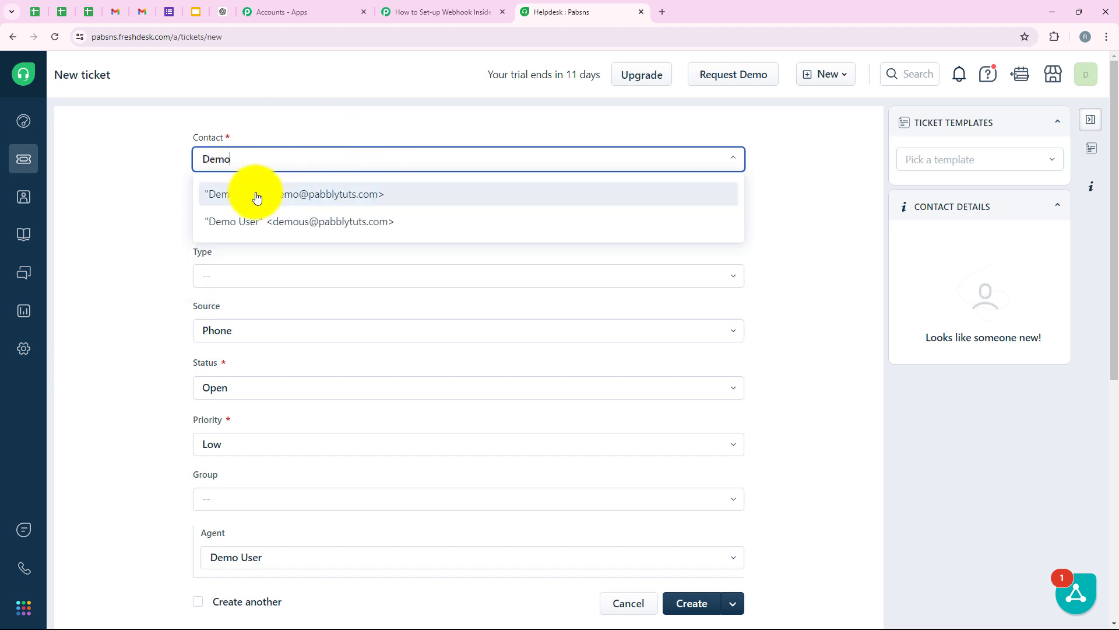
click(404, 193)
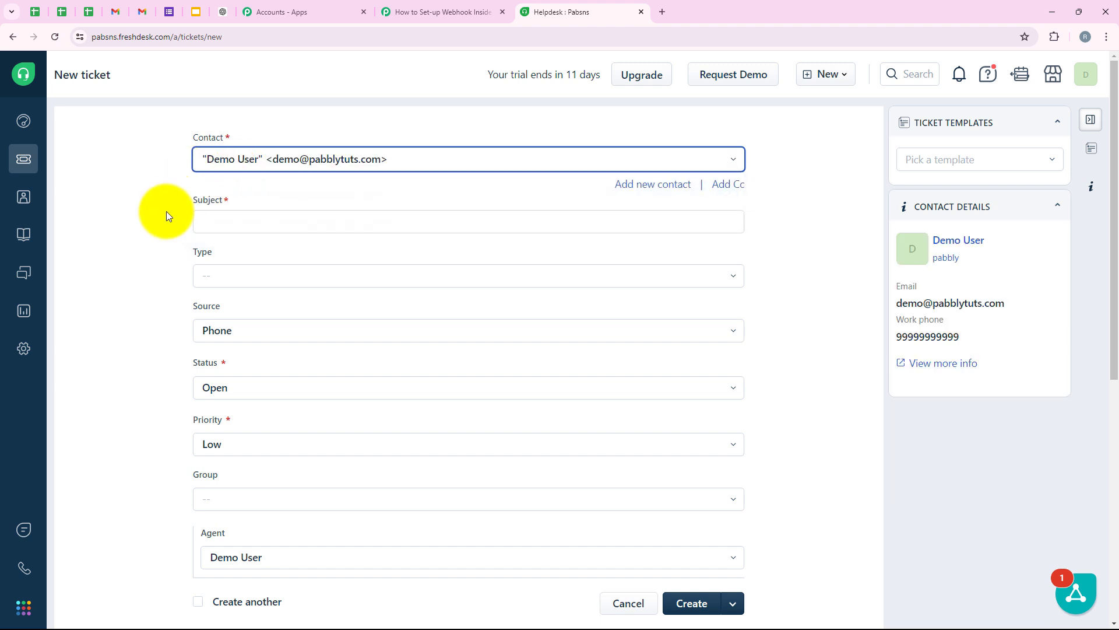
Give the new ticket the subject "New Bug" and set its type to Problem.
click(311, 211)
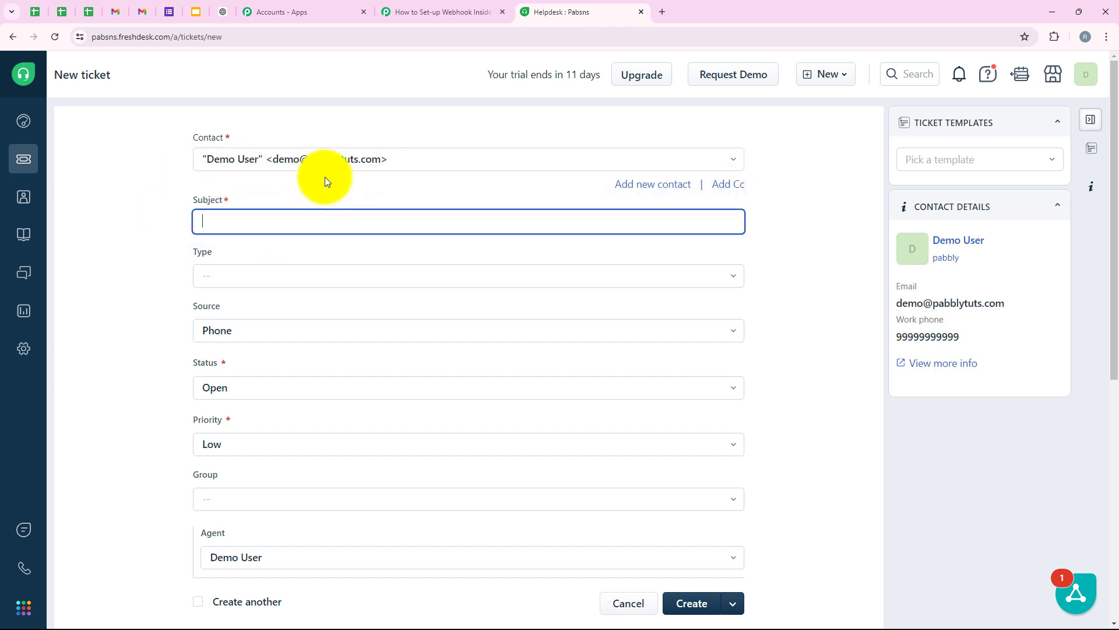
text(New Bug)
click(197, 274)
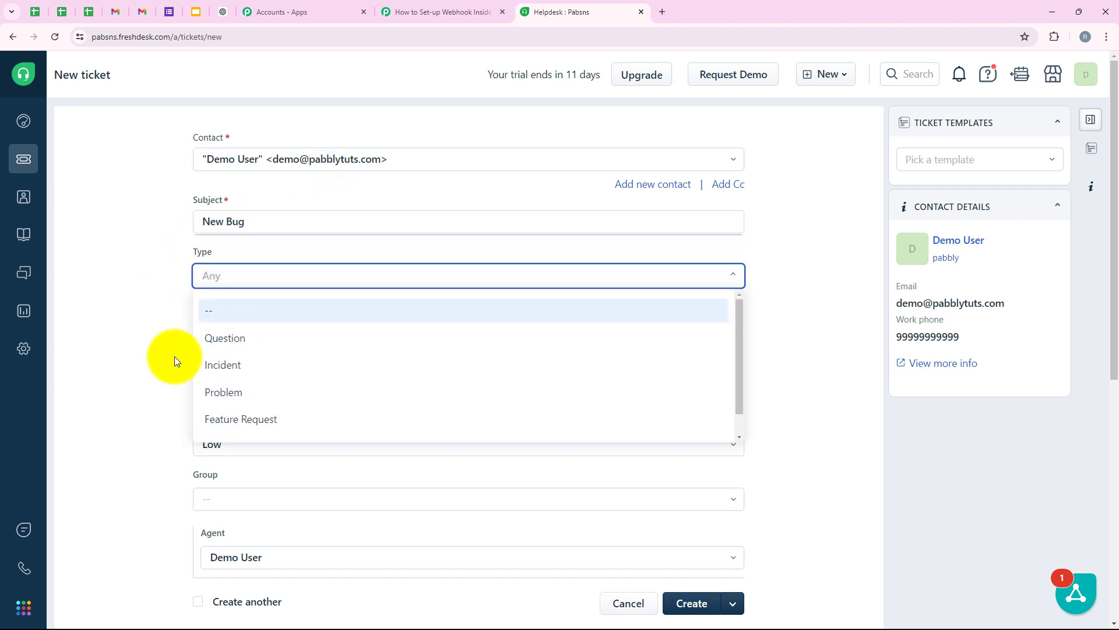
scroll(245, 352, down, 1)
click(250, 371)
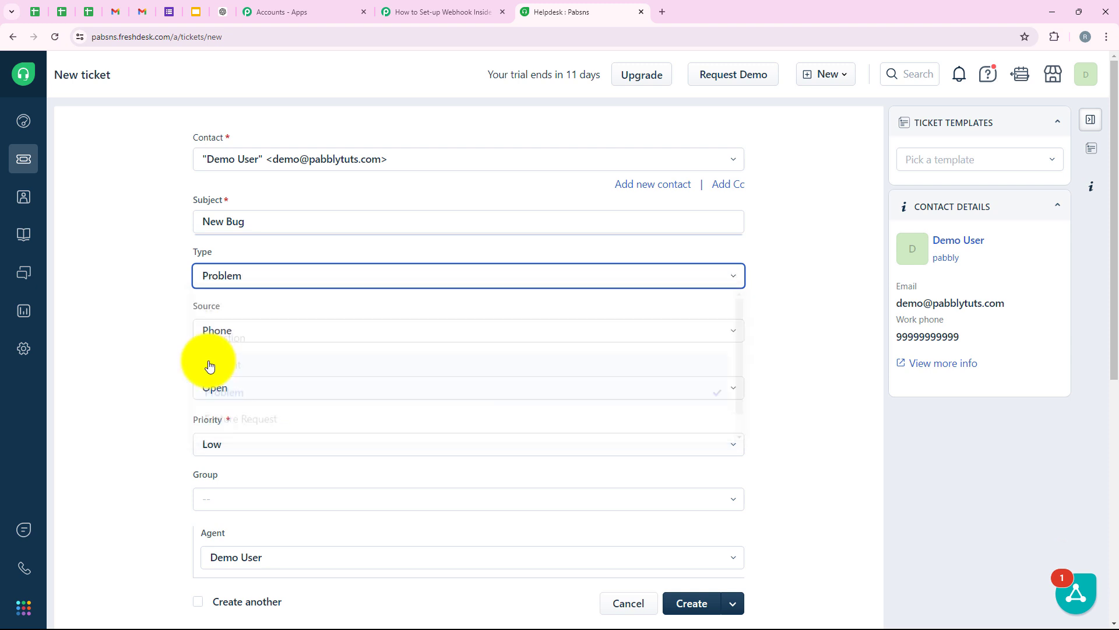
Set the ticket's status to Pending and its priority to High, keeping Phone as the source.
scroll(147, 324, down, 1)
click(280, 271)
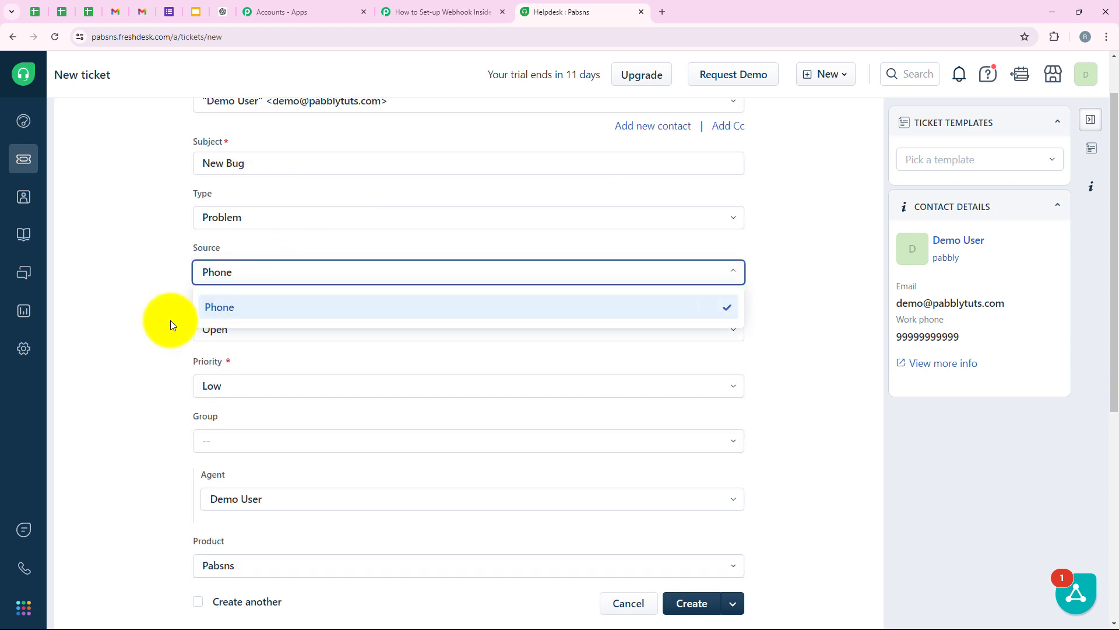
click(195, 324)
scroll(210, 309, down, 1)
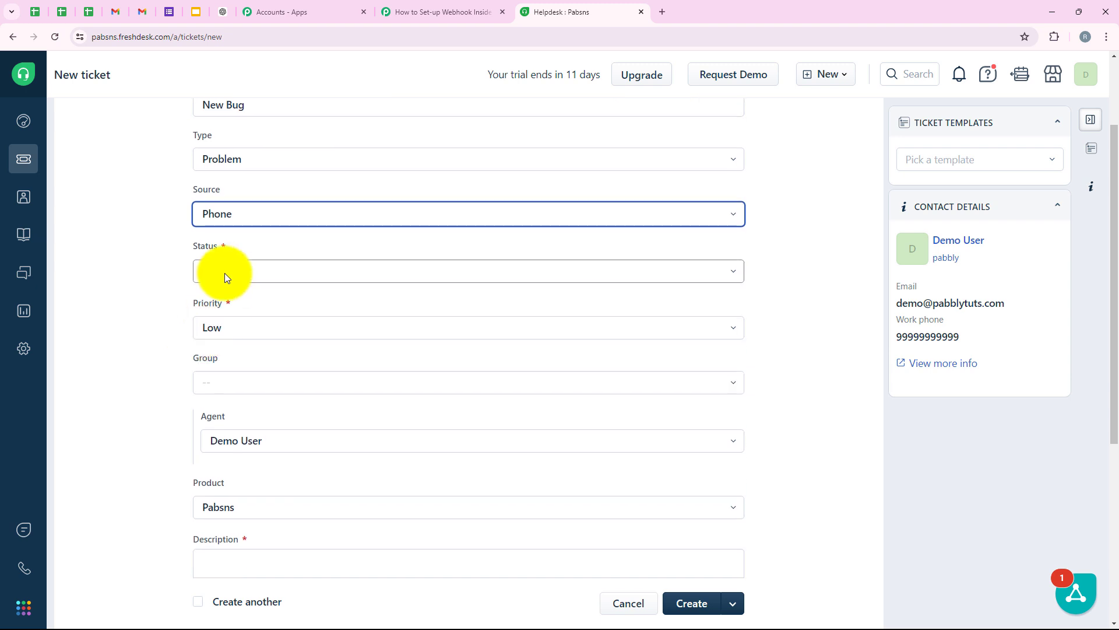
click(225, 273)
click(260, 341)
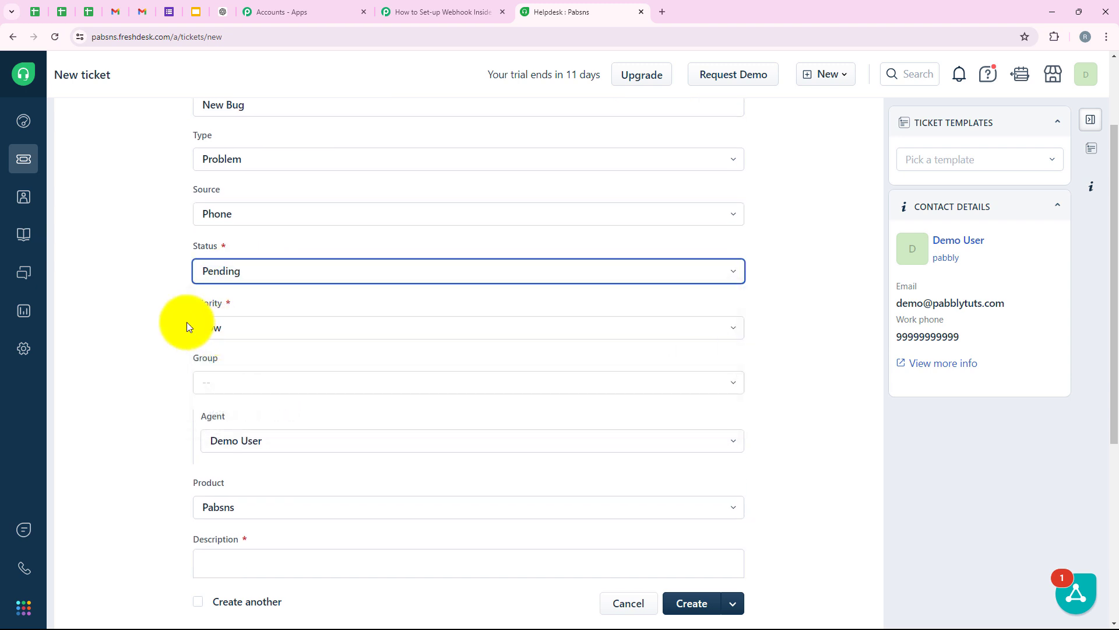
click(236, 298)
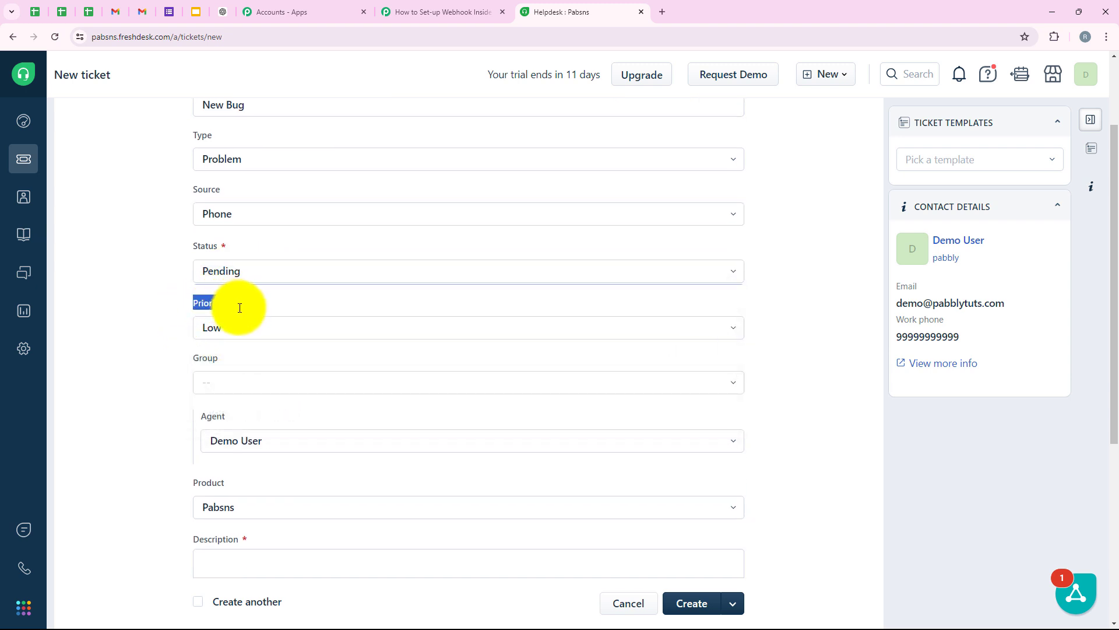
click(222, 416)
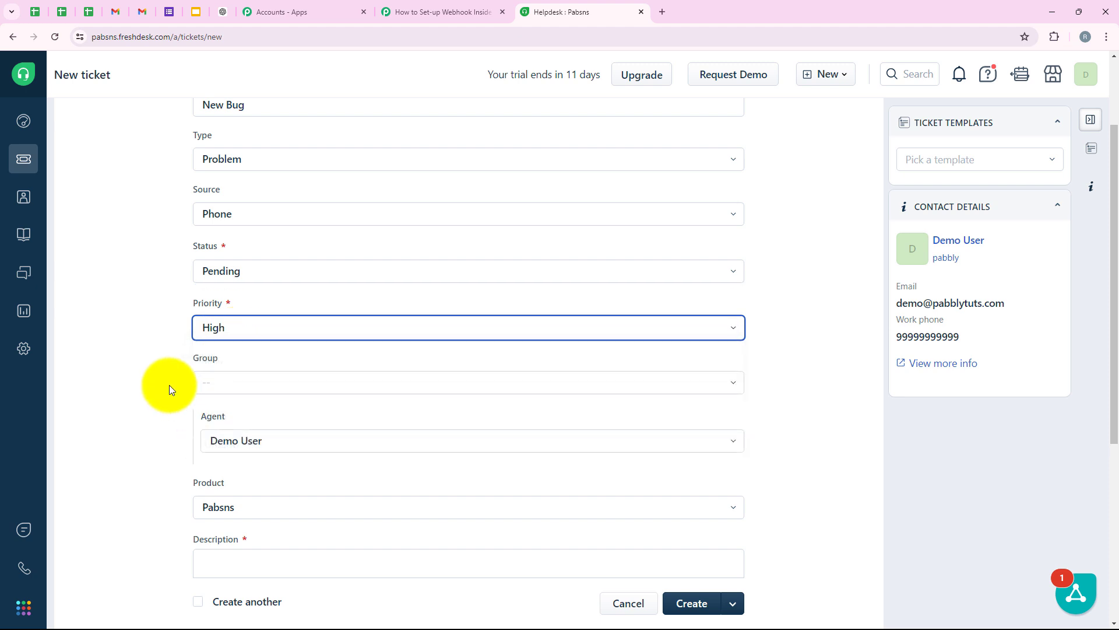
Assign the ticket to the Customer Support group and select Pabsns as its product.
scroll(242, 331, down, 1)
scroll(197, 385, down, 2)
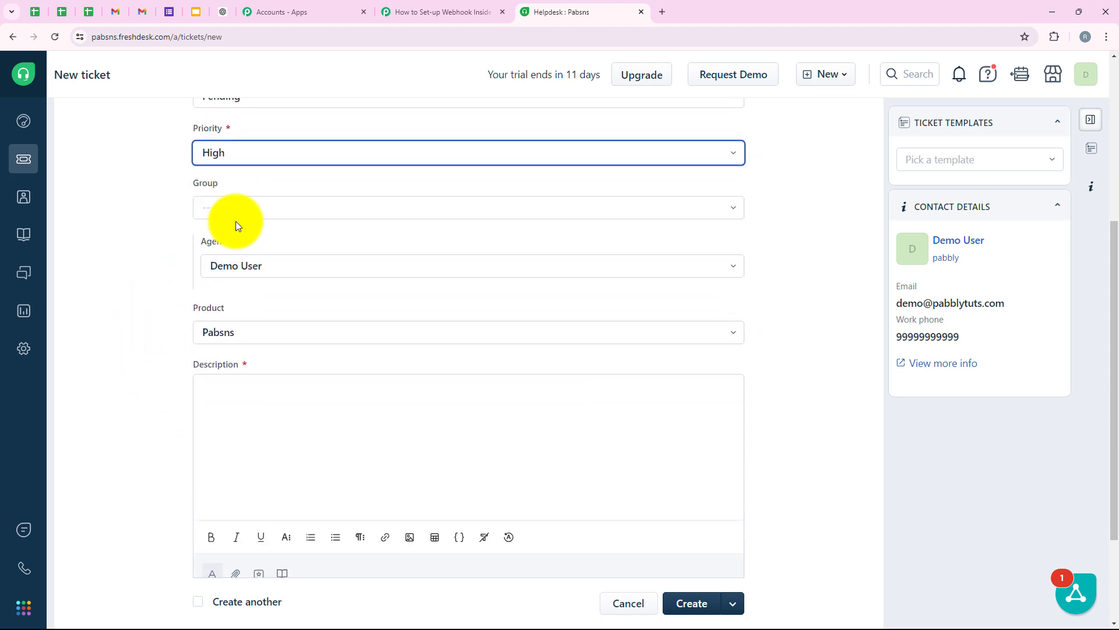
click(237, 211)
click(249, 294)
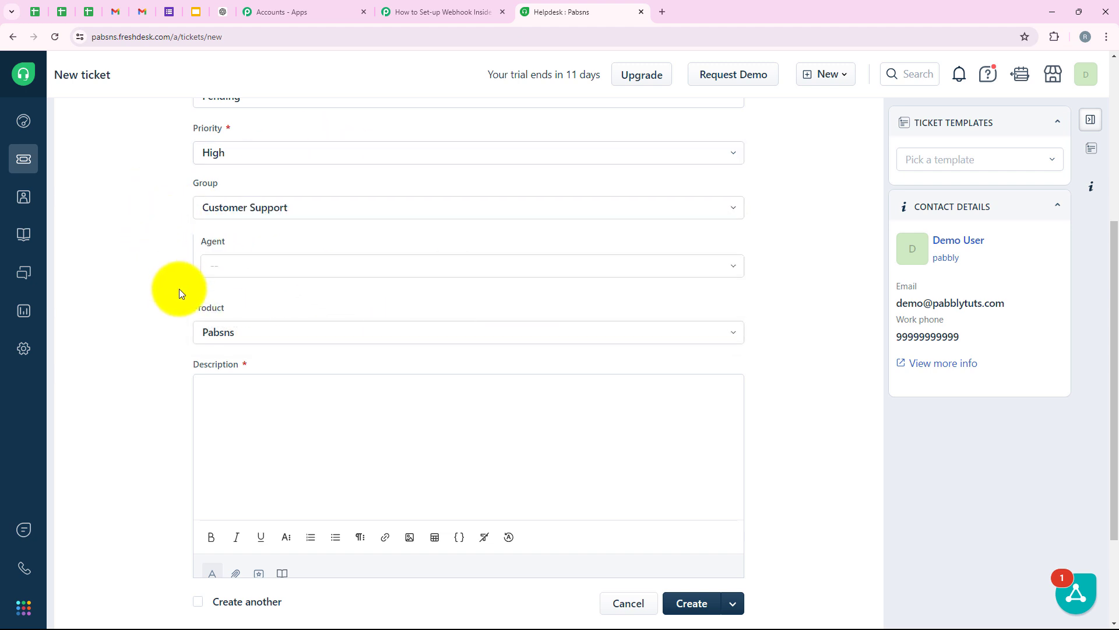
scroll(180, 292, down, 1)
click(197, 344)
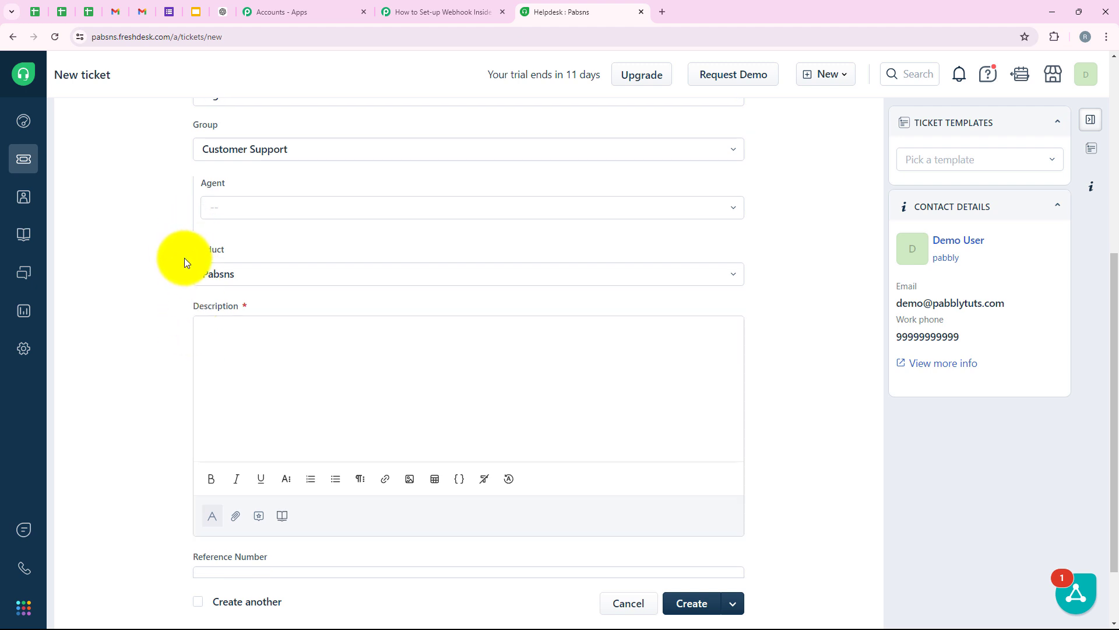
drag(184, 262, 240, 273)
click(239, 275)
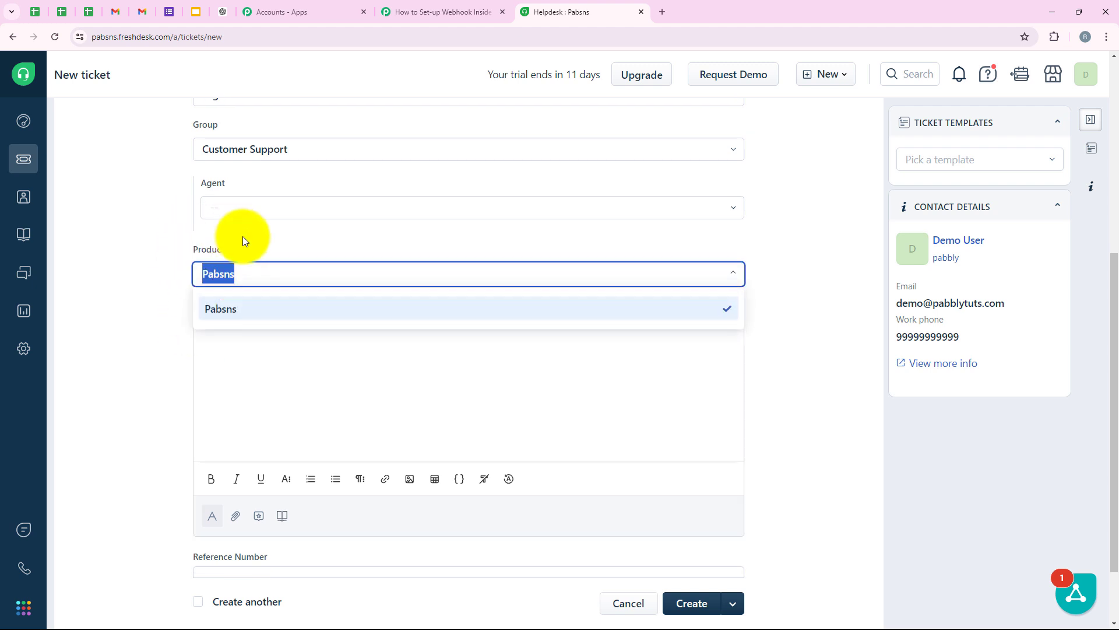
click(245, 315)
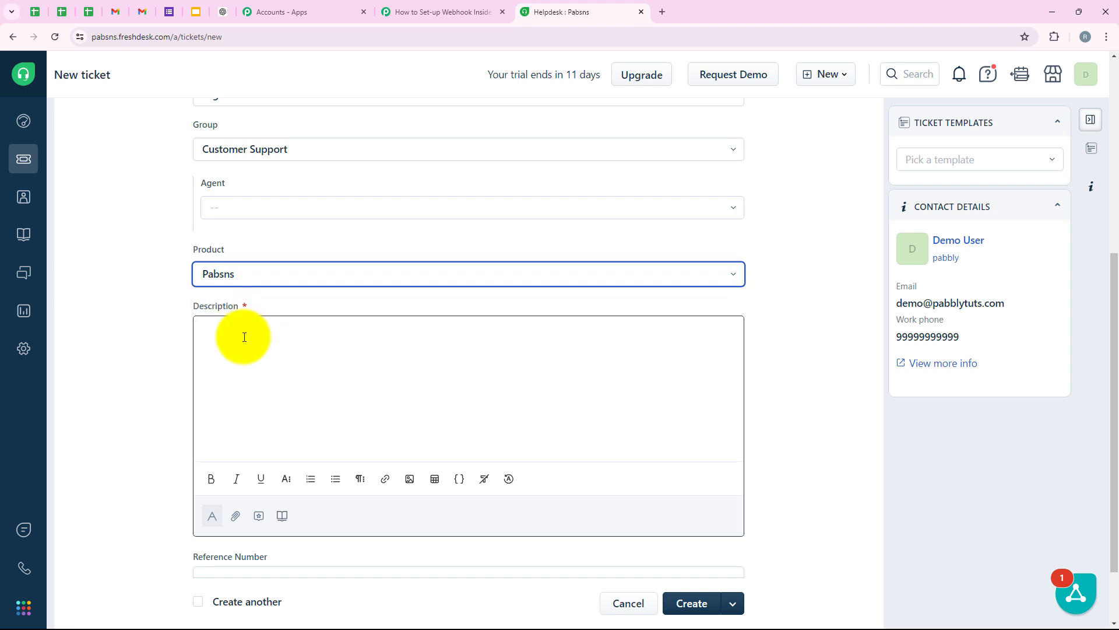
Enter the ticket description "An error in the payment processing feature that prevents users from completing their transactions".
scroll(244, 338, down, 1)
drag(184, 249, 255, 248)
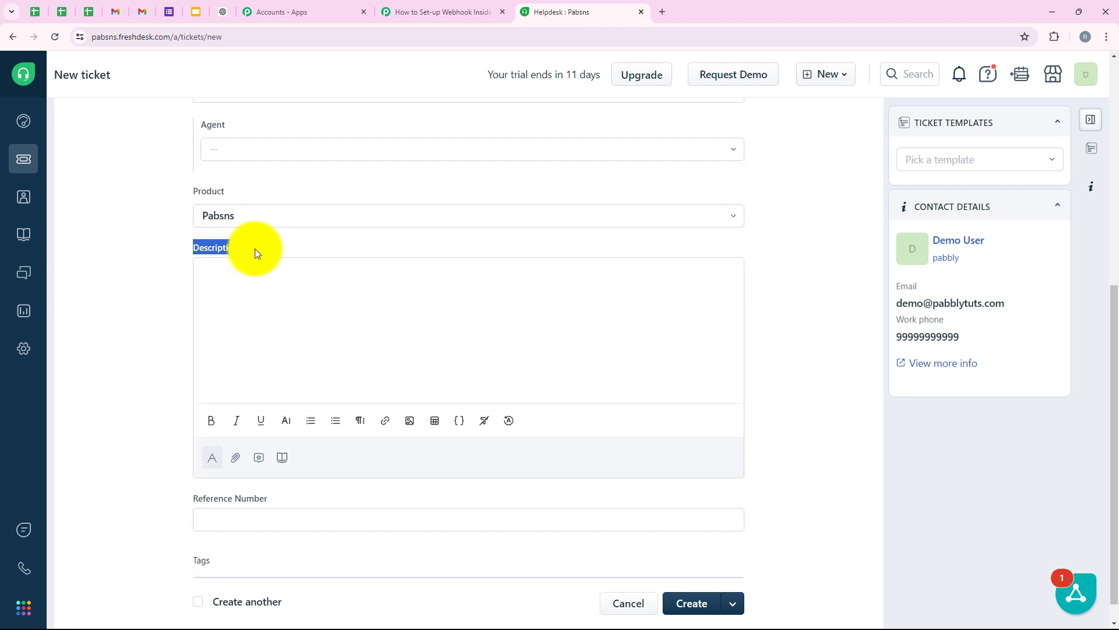
click(260, 281)
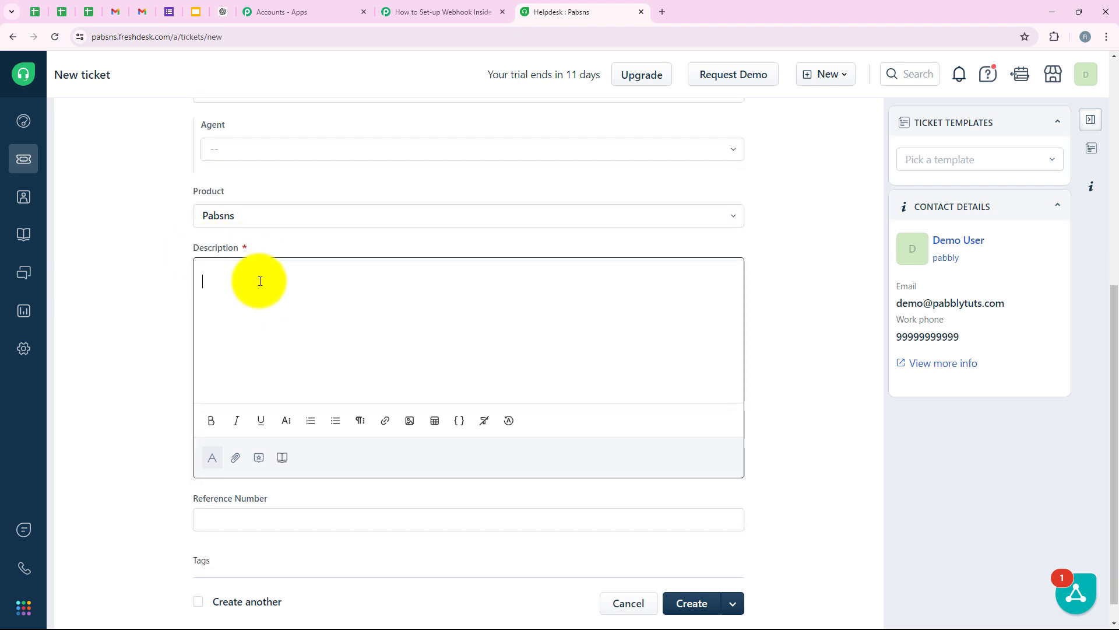
text(An error in the payment processing feature that prevents users from completing their transactions)
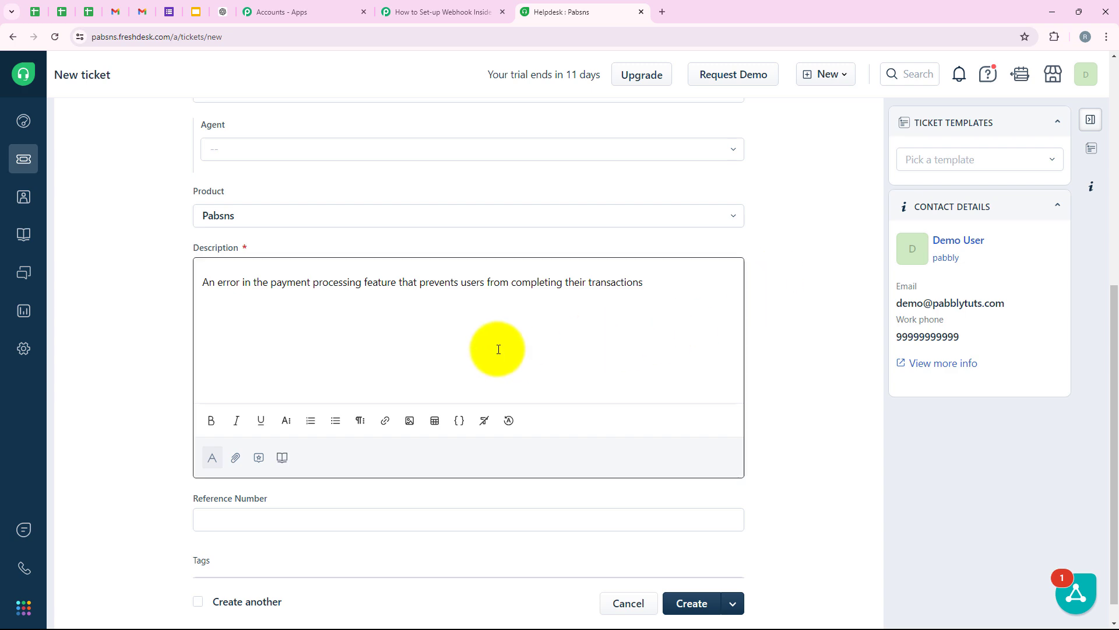
Review the completed ticket fields from contact to tags and create the ticket.
scroll(358, 377, down, 1)
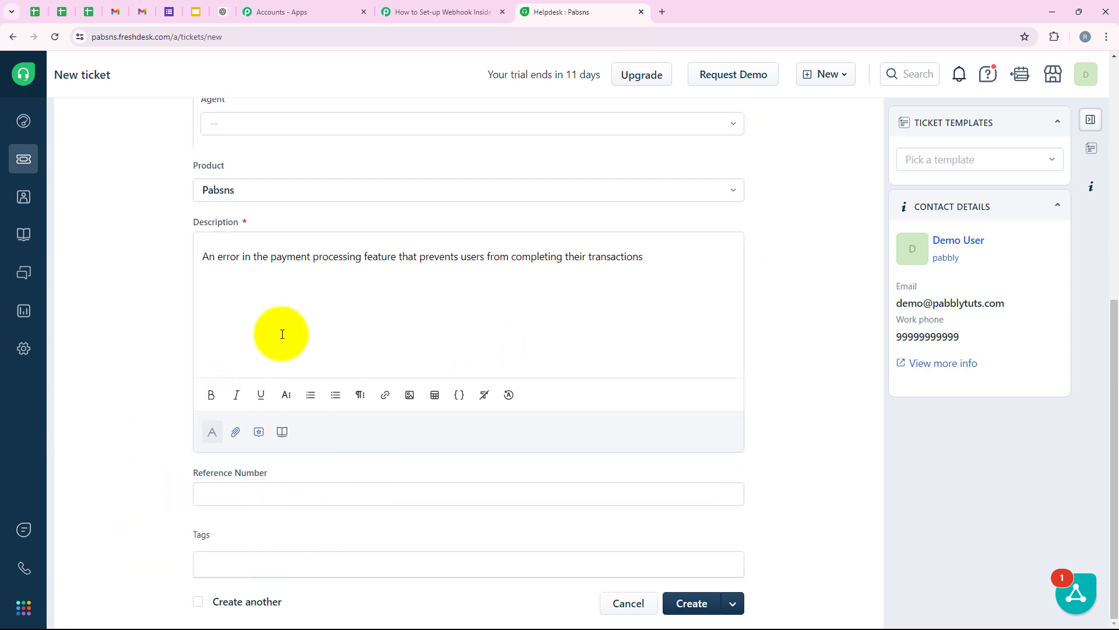
scroll(328, 339, up, 7)
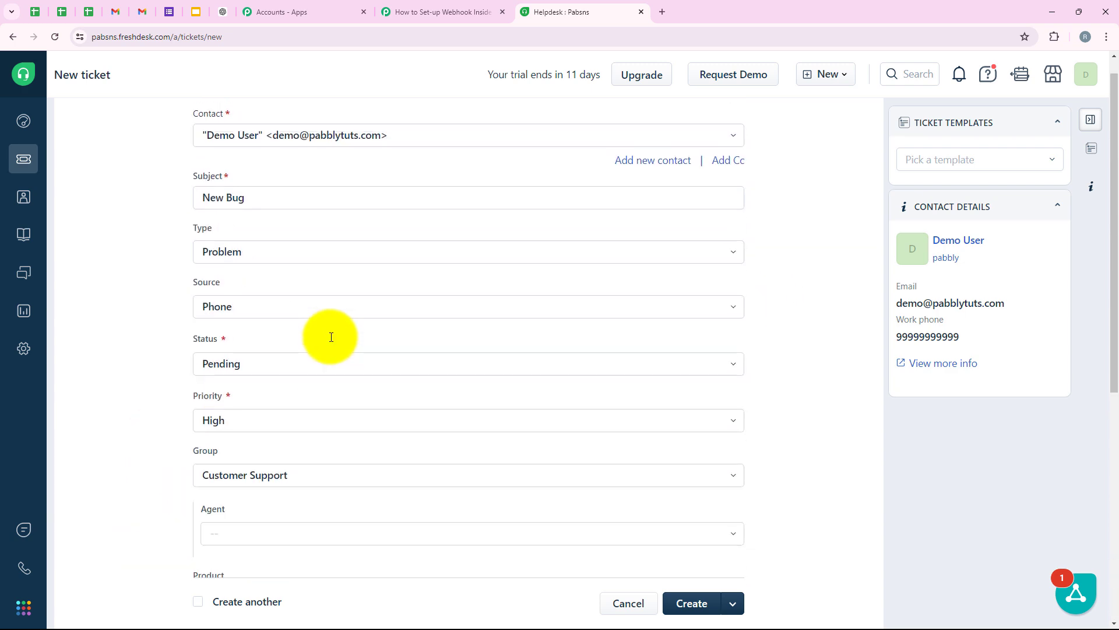
scroll(331, 333, down, 7)
click(710, 605)
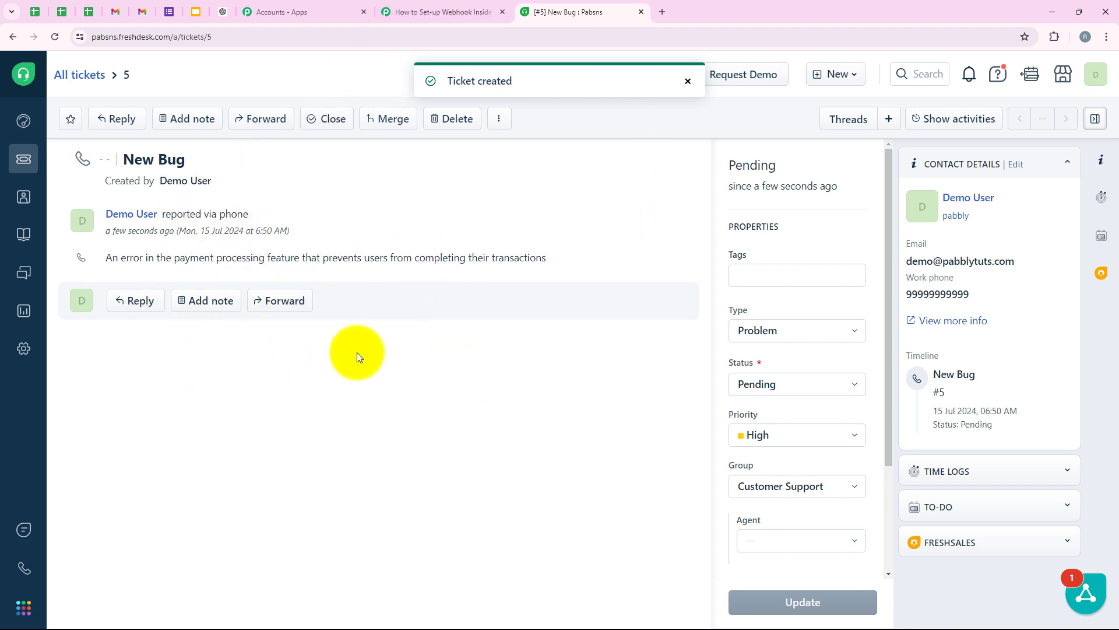
Switch to Pabbly Connect and examine the captured webhook response's ticket subject, priority, ID, description and contact name.
click(446, 5)
scroll(394, 250, down, 7)
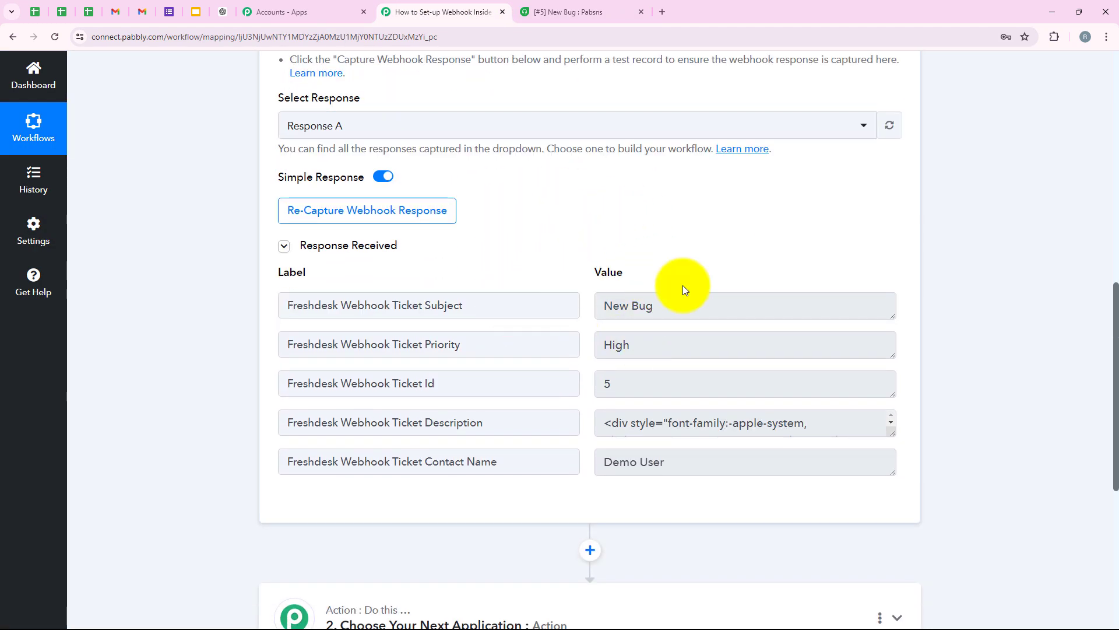
drag(725, 305, 556, 307)
double_click(614, 345)
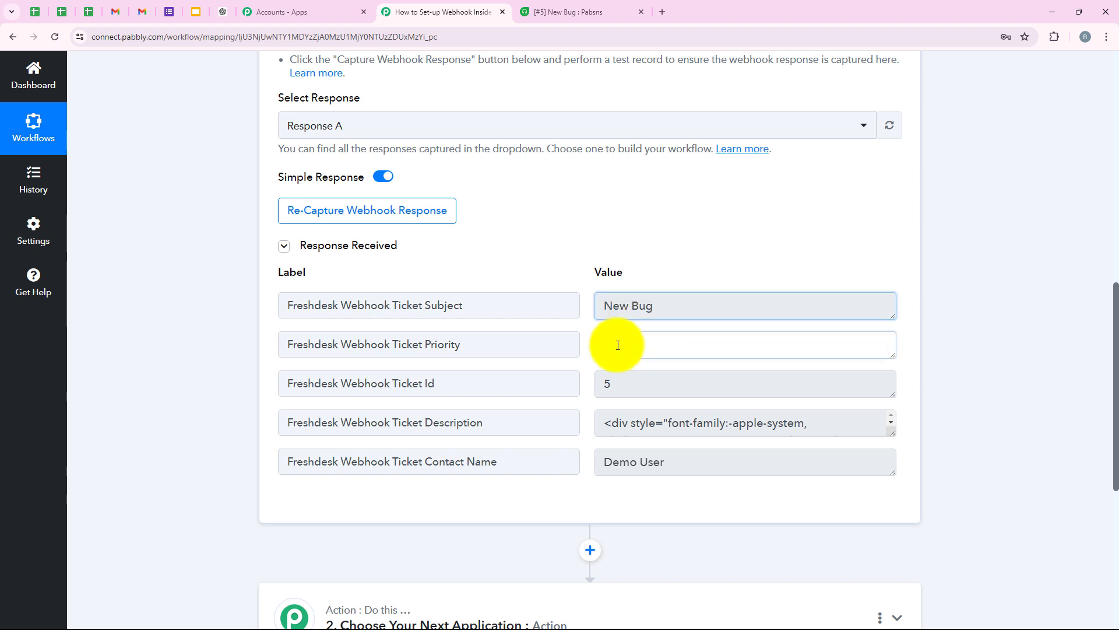
click(621, 389)
key(ctrl+a)
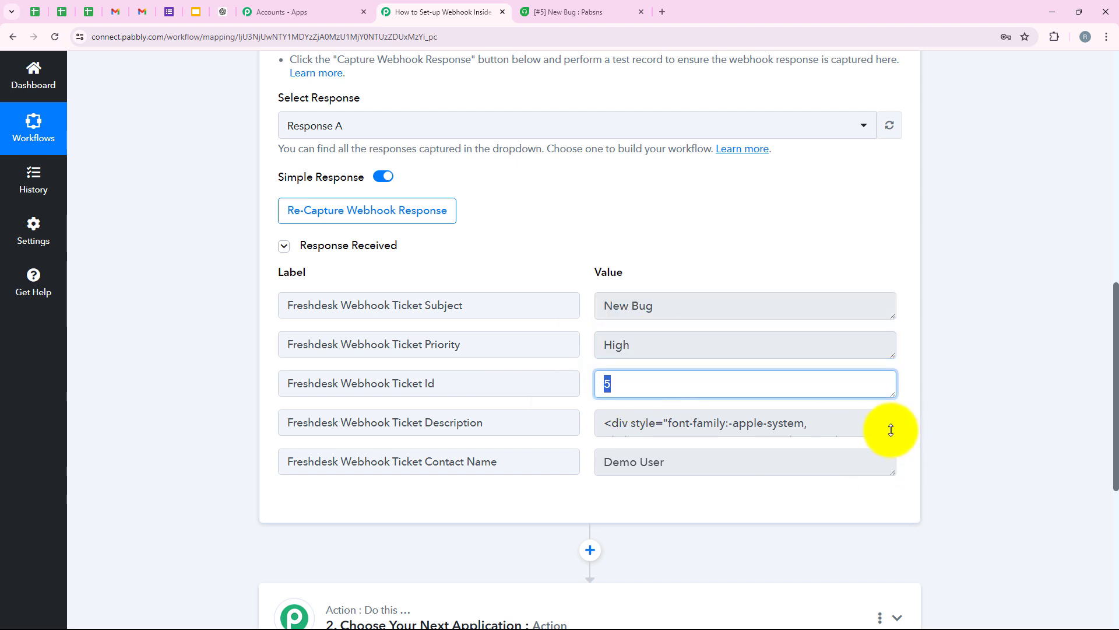
mouse_move(890, 434)
mouse_down()
mouse_move(890, 498)
mouse_move(884, 459)
mouse_move(857, 457)
mouse_move(887, 515)
mouse_move(879, 470)
mouse_move(892, 425)
mouse_up()
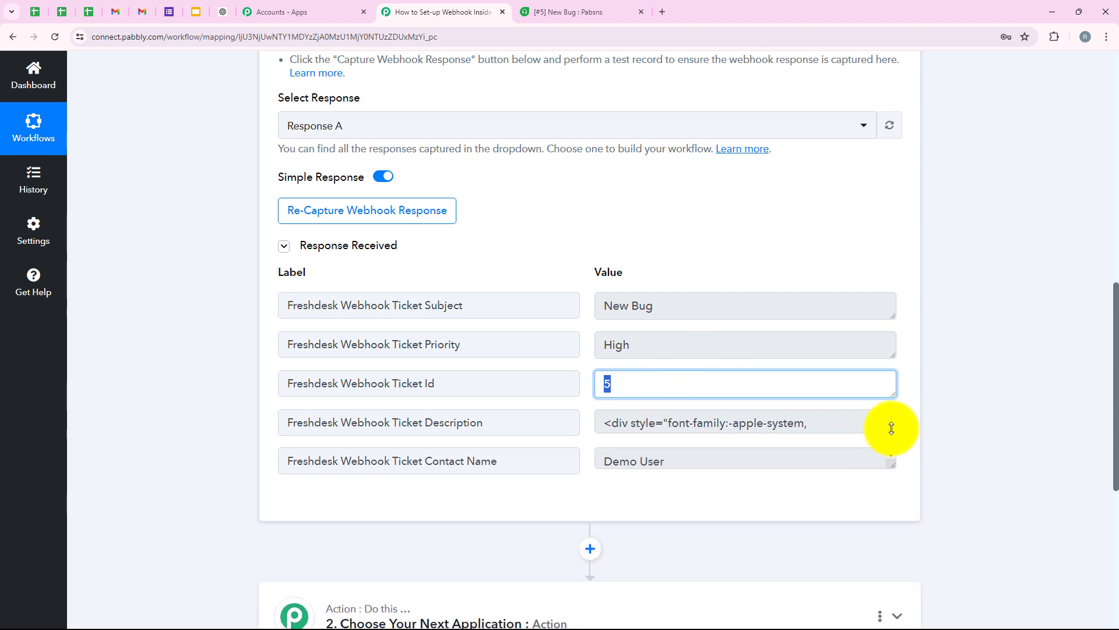
click(888, 463)
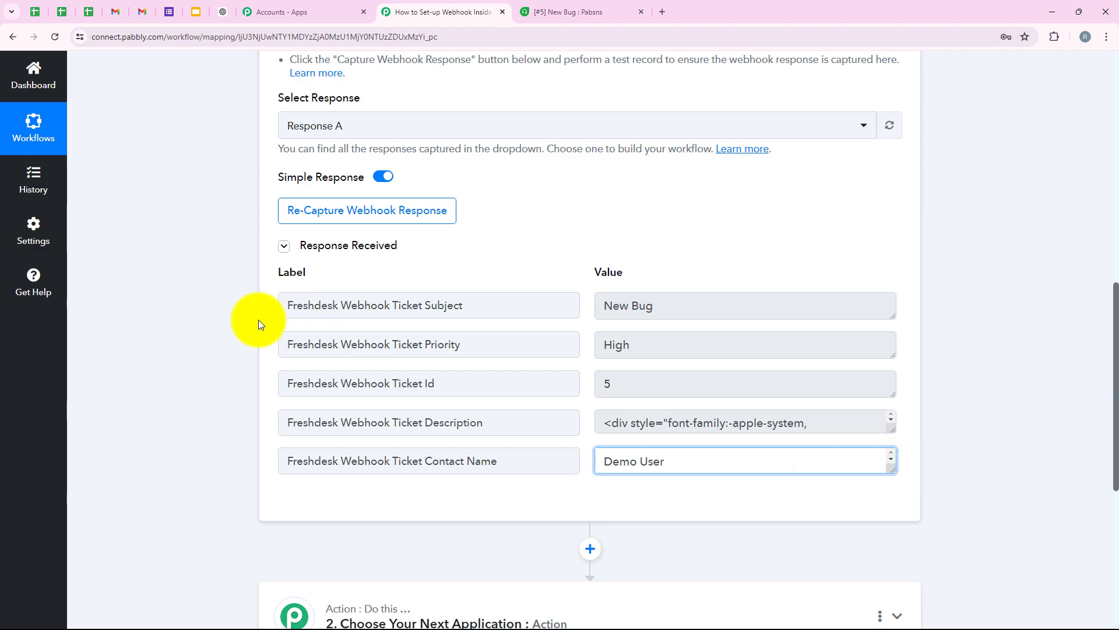
click(218, 364)
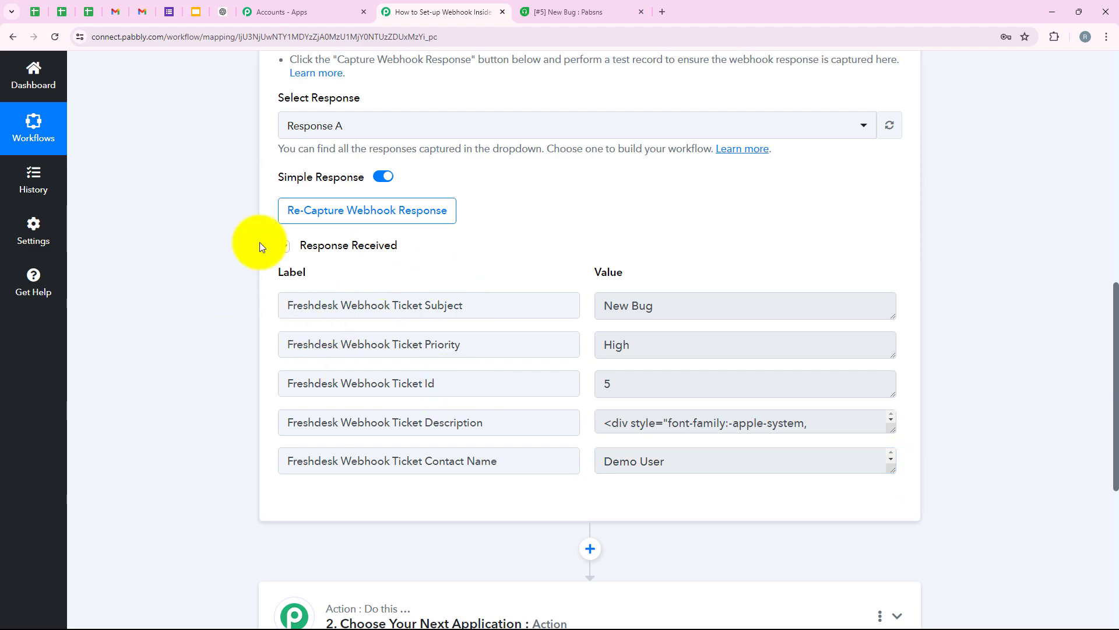
Collapse the Freshdesk New Ticket trigger step at the start of the workflow.
scroll(222, 302, up, 6)
scroll(222, 302, up, 5)
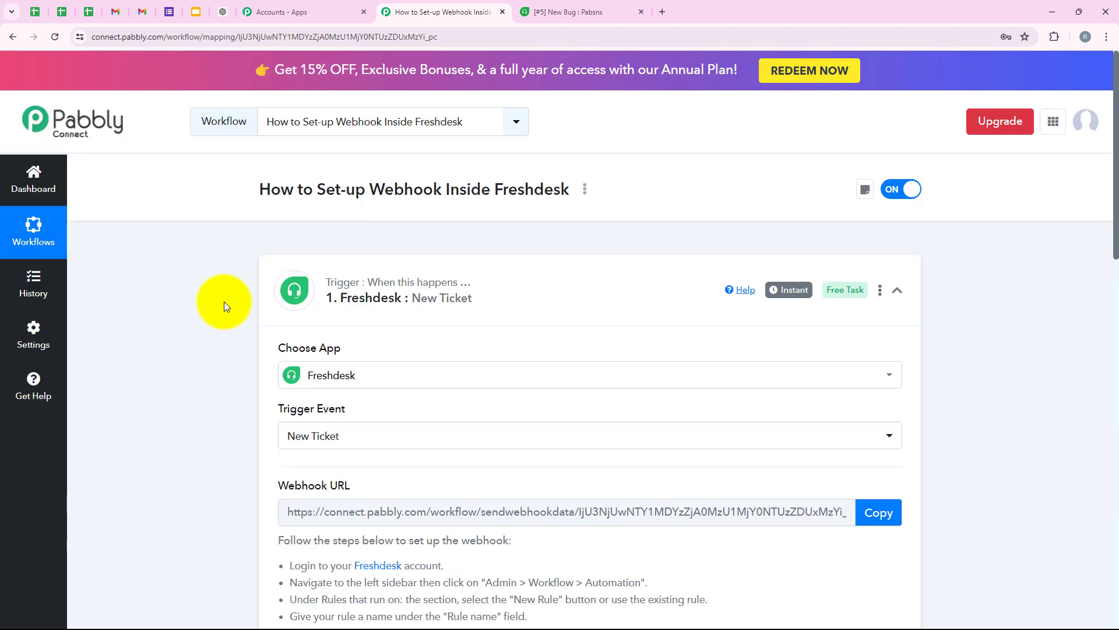
click(532, 287)
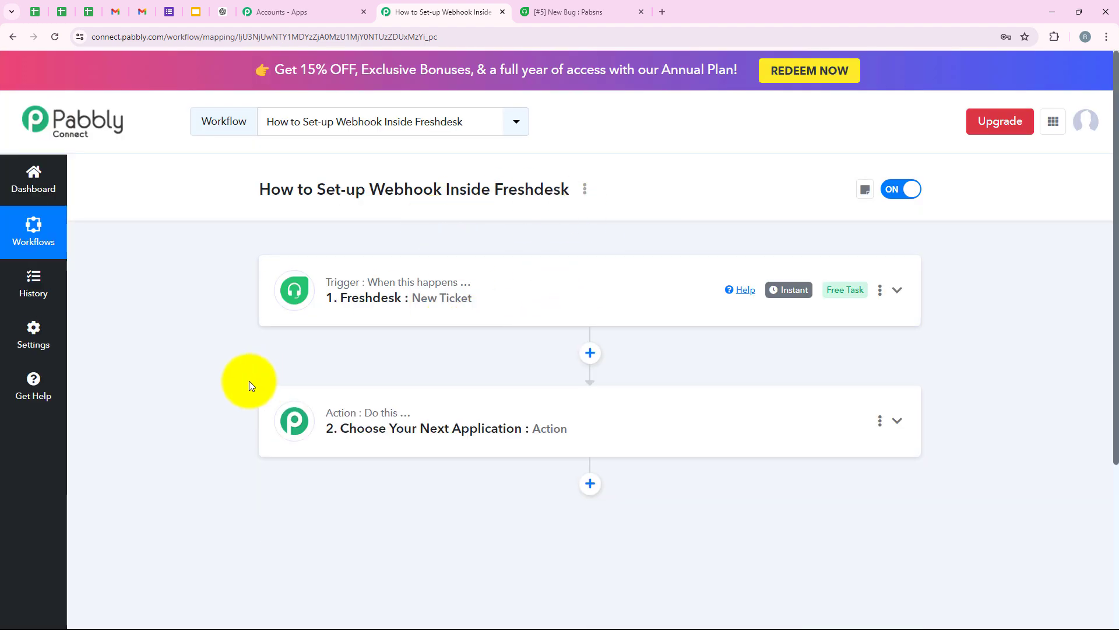